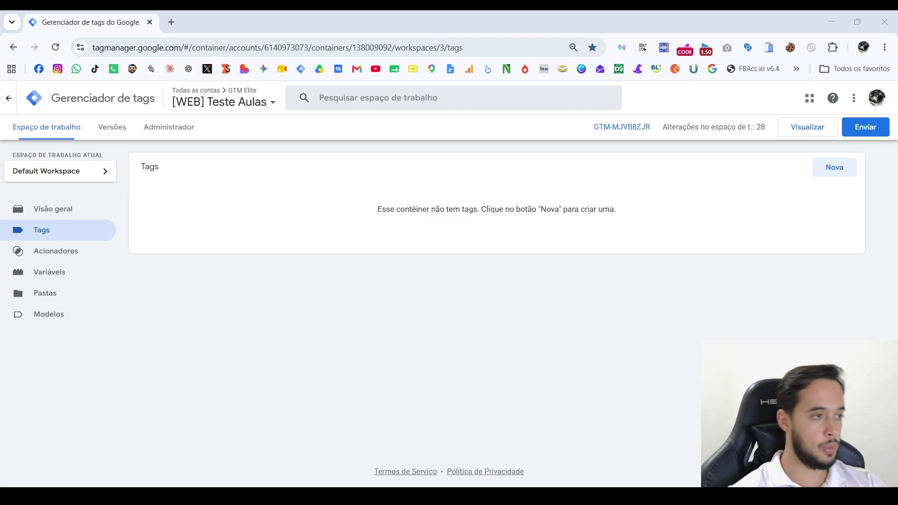
Preview container GTM-MJVB8ZJR on akrossports.com.br through Tag Assistant and collapse the Tag Assistant badge on the store's home page.
{"action": "left_click", "coordinate": [801, 130]}
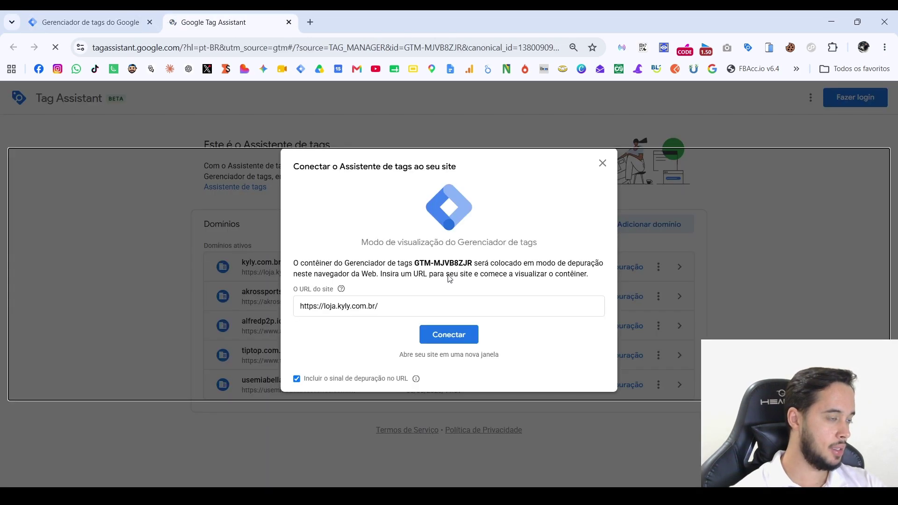
{"action": "left_click", "coordinate": [175, 346]}
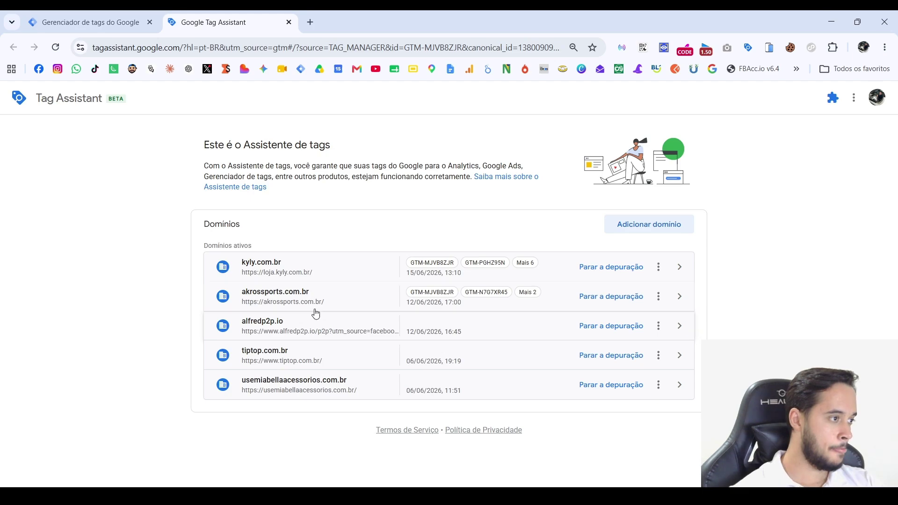
{"action": "left_click", "coordinate": [321, 296]}
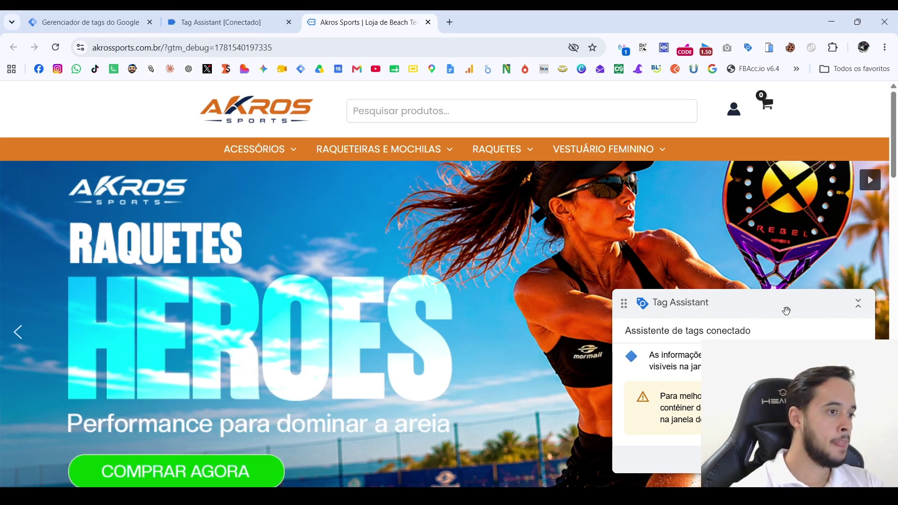
{"action": "left_click", "coordinate": [859, 303]}
{"action": "scroll", "coordinate": [352, 316], "scroll_direction": "down", "scroll_amount": 12}
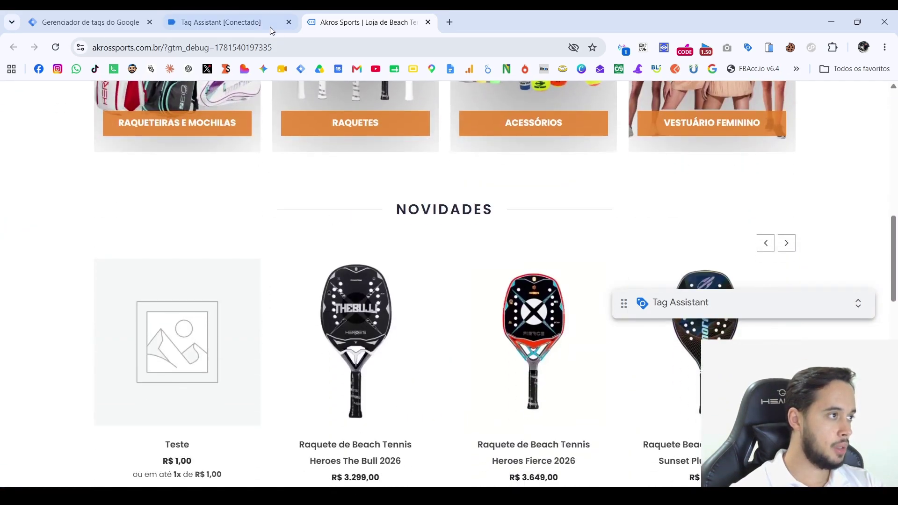
In Tag Assistant, examine the home page's consent initialization event and its first container loaded event.
{"action": "left_click", "coordinate": [271, 25]}
{"action": "left_click", "coordinate": [431, 298]}
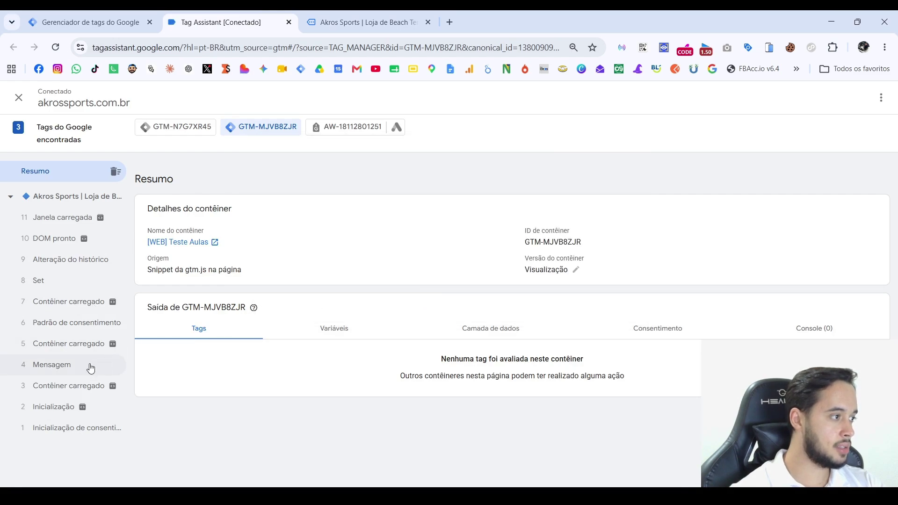
{"action": "left_click", "coordinate": [56, 431]}
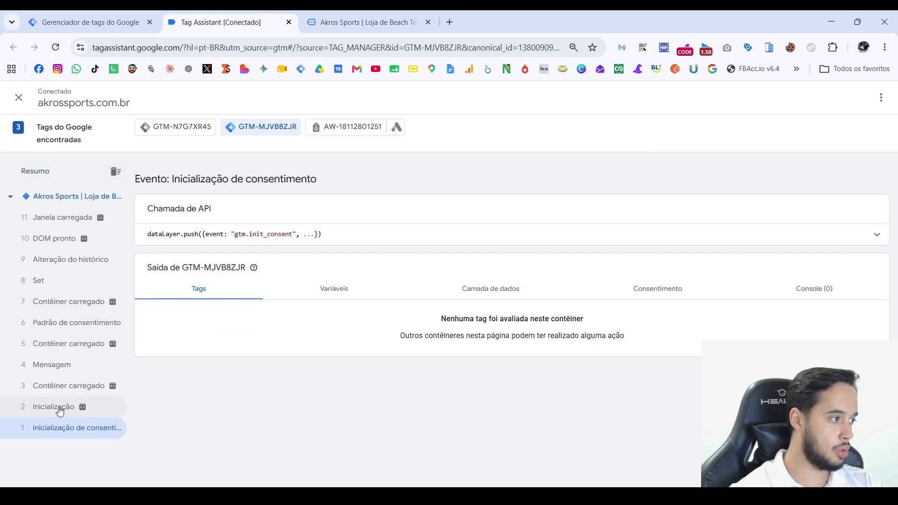
{"action": "left_click", "coordinate": [68, 387]}
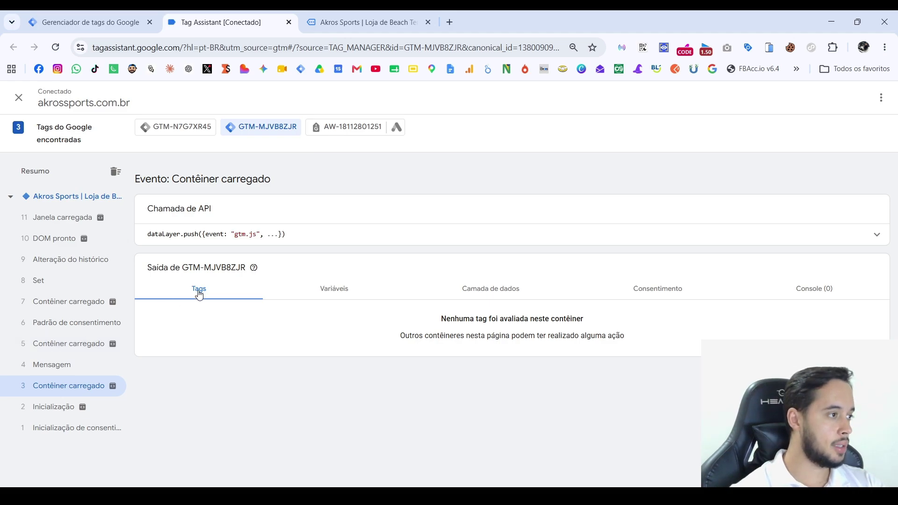
Open the product page for Raquete de Beach Tennis Heroes The Bull 2026 in the connected Akros Sports store.
{"action": "left_click", "coordinate": [342, 22]}
{"action": "scroll", "coordinate": [252, 258], "scroll_direction": "down", "scroll_amount": 3}
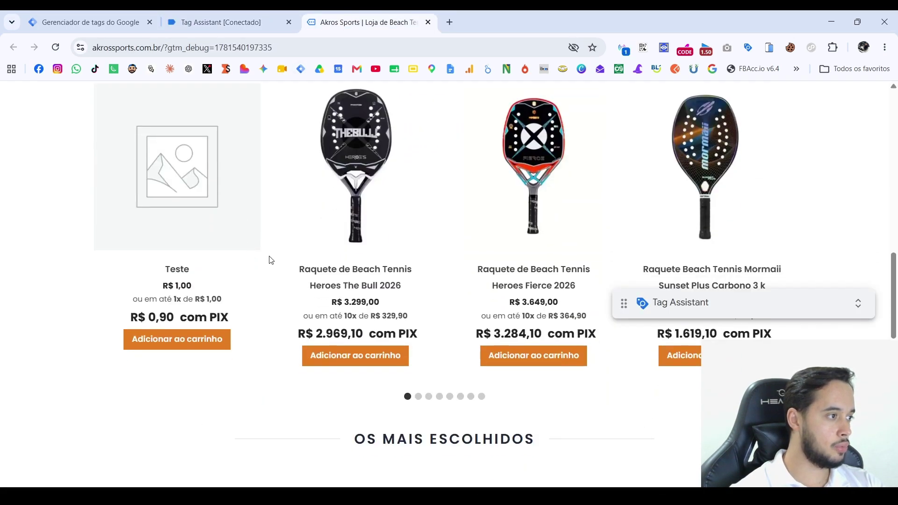
{"action": "scroll", "coordinate": [269, 261], "scroll_direction": "up", "scroll_amount": 2}
{"action": "left_click", "coordinate": [346, 255]}
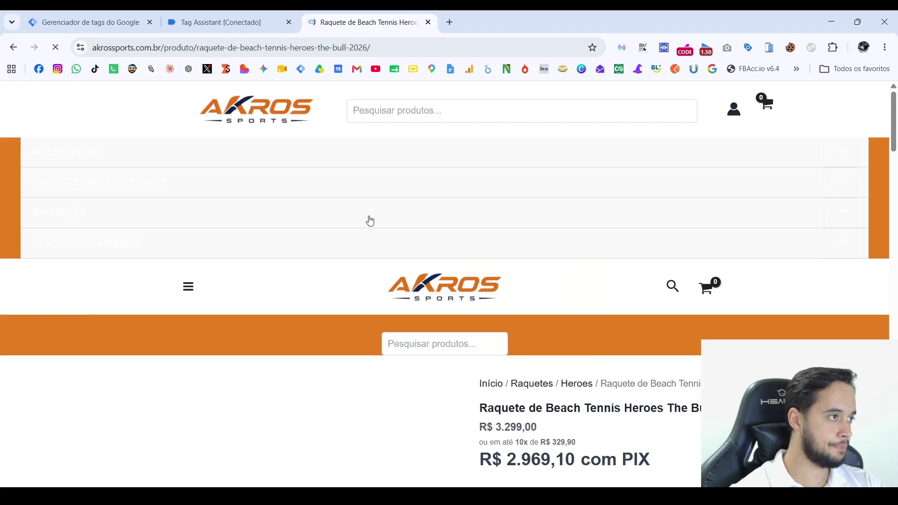
Check the product page's view_item event in Tag Assistant, then return to the store page and collapse its Tag Assistant badge.
{"action": "left_click", "coordinate": [247, 12]}
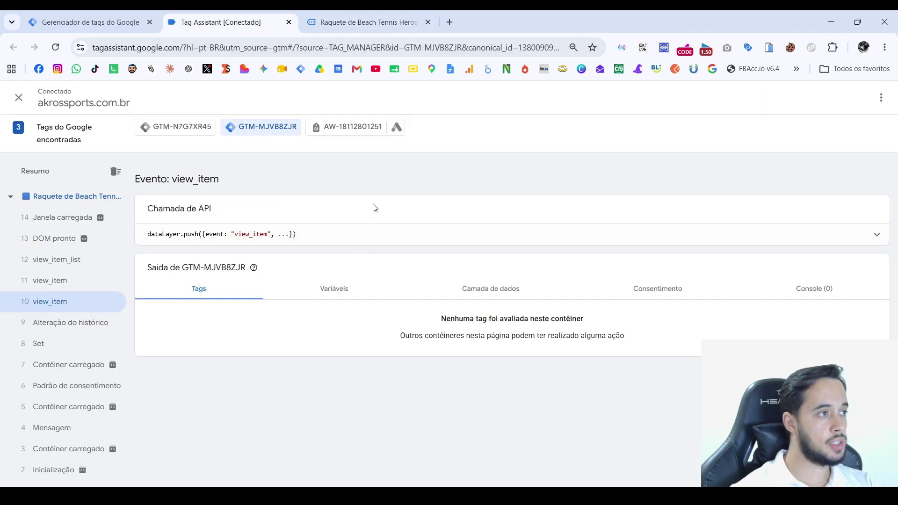
{"action": "left_click", "coordinate": [354, 10]}
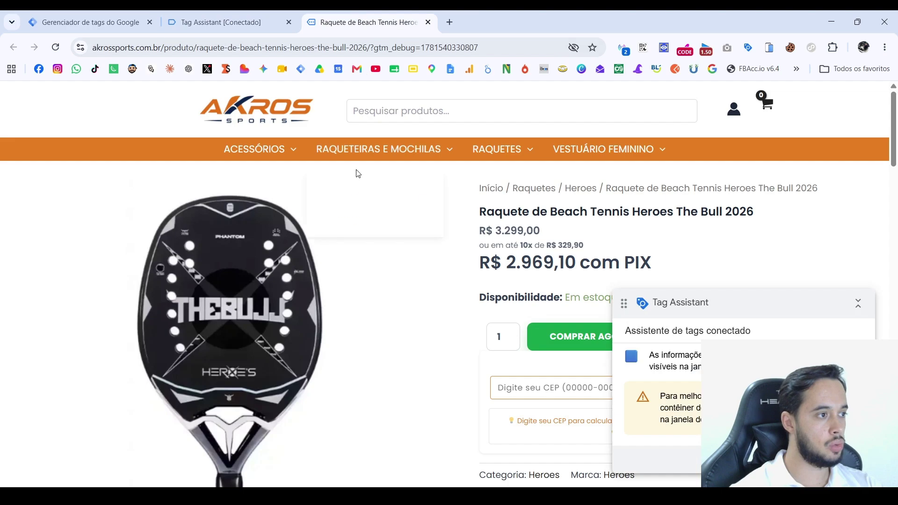
{"action": "left_click", "coordinate": [858, 304]}
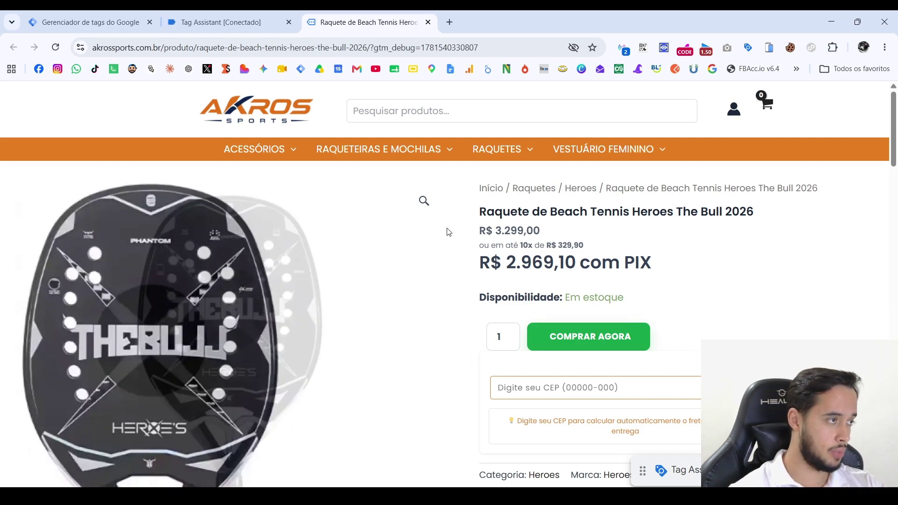
Show the data layer values of the view_item event in Tag Assistant, enlarged for reading.
{"action": "left_click", "coordinate": [236, 21]}
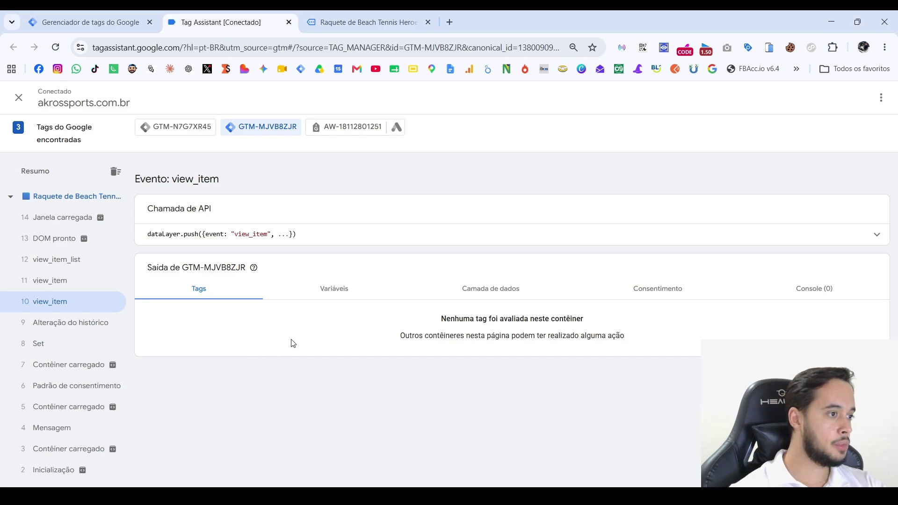
{"action": "left_click", "coordinate": [478, 295]}
{"action": "scroll", "coordinate": [328, 304], "scroll_direction": "down", "scroll_amount": 2}
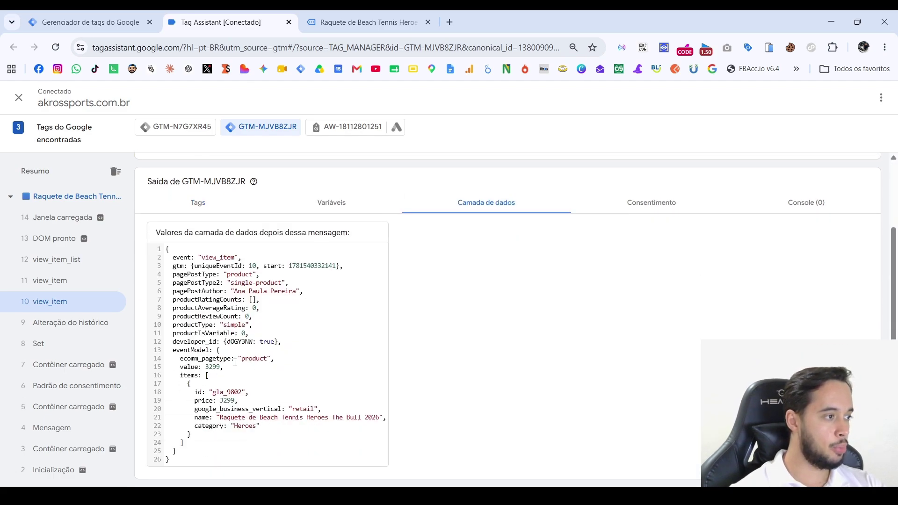
{"action": "scroll", "coordinate": [243, 380], "scroll_direction": "up", "scroll_amount": 5}
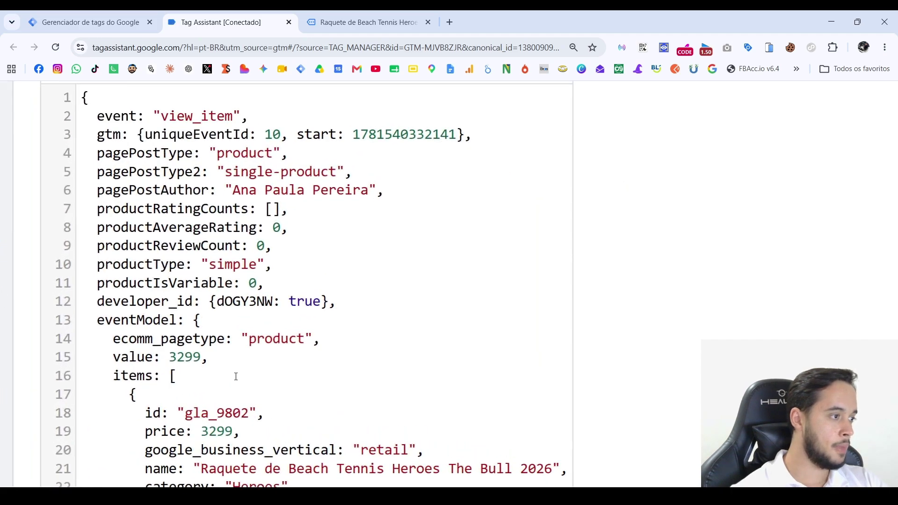
{"action": "scroll", "coordinate": [236, 366], "scroll_direction": "up", "scroll_amount": 1}
{"action": "scroll", "coordinate": [236, 366], "scroll_direction": "down", "scroll_amount": 1}
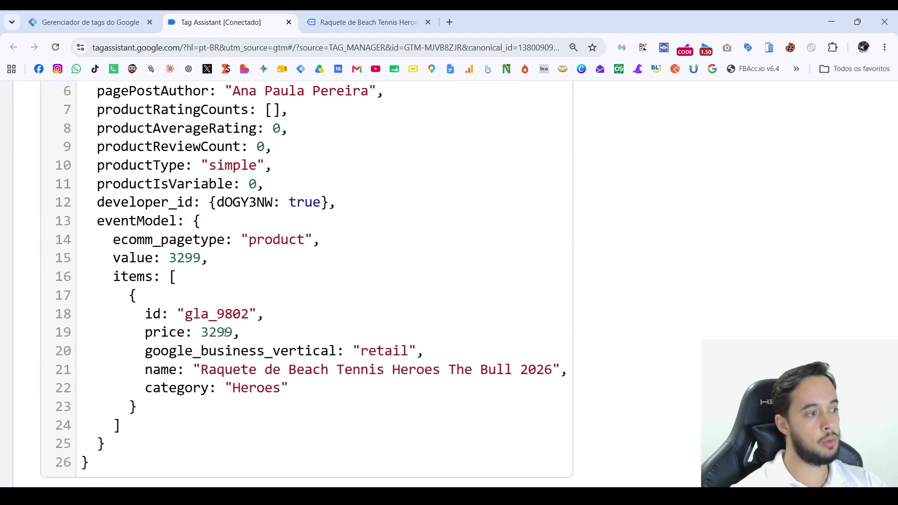
Examine the item's id, price, google_business_vertical, name and category fields in the view_item data layer.
{"action": "left_click_drag", "start_coordinate": [169, 318], "coordinate": [230, 313]}
{"action": "left_click", "coordinate": [228, 313]}
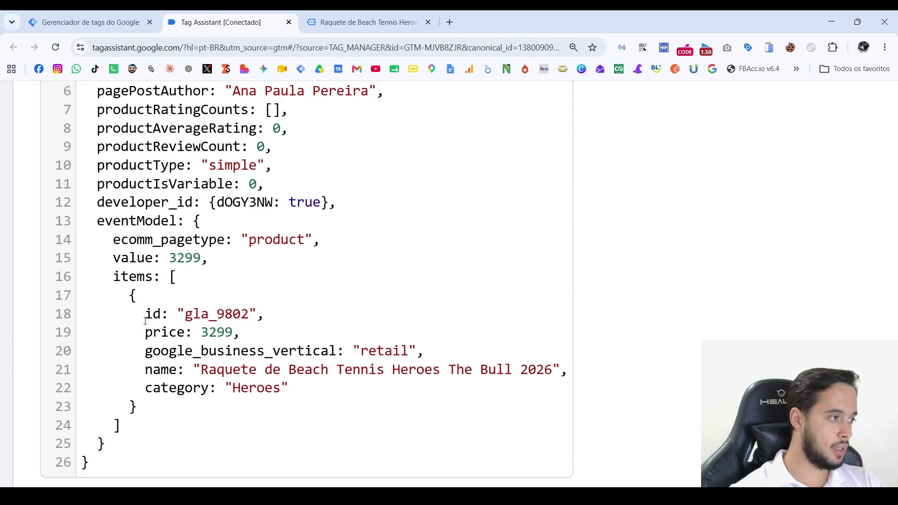
{"action": "left_click_drag", "start_coordinate": [141, 319], "coordinate": [244, 315]}
{"action": "left_click_drag", "start_coordinate": [139, 333], "coordinate": [226, 331]}
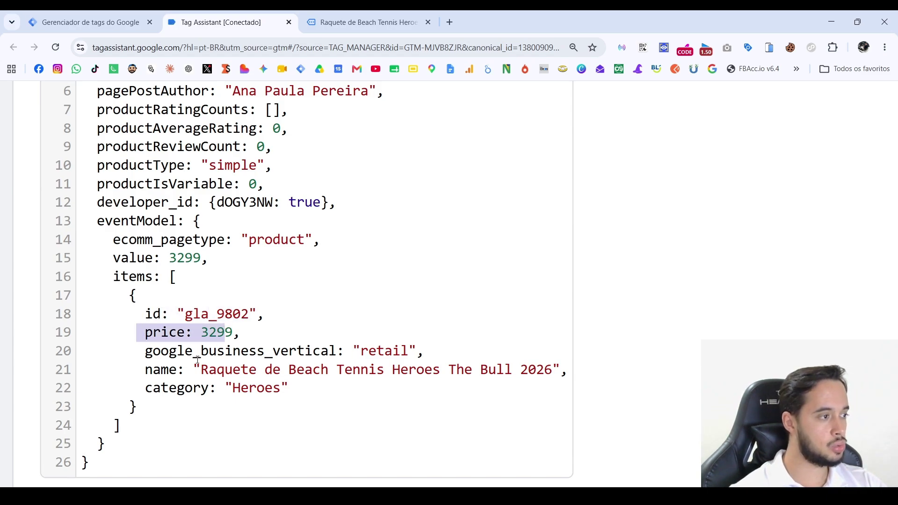
{"action": "double_click", "coordinate": [218, 352]}
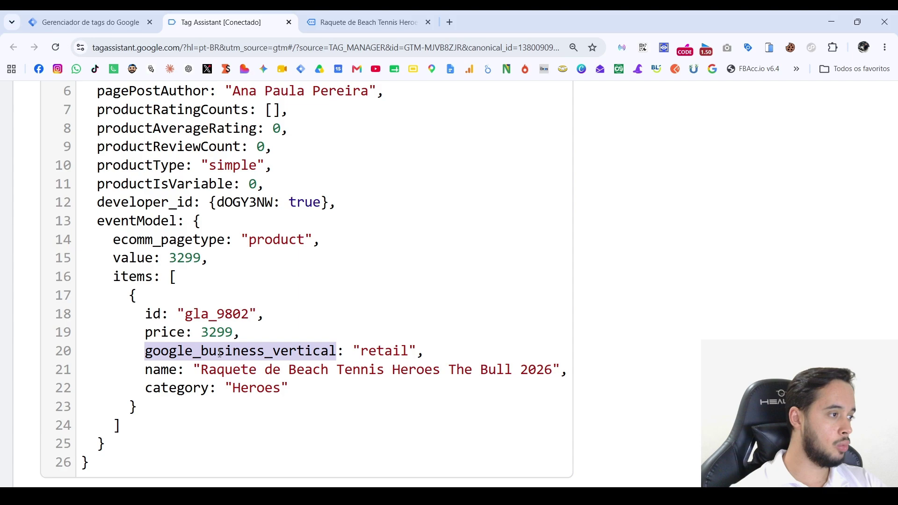
{"action": "left_click", "coordinate": [273, 353]}
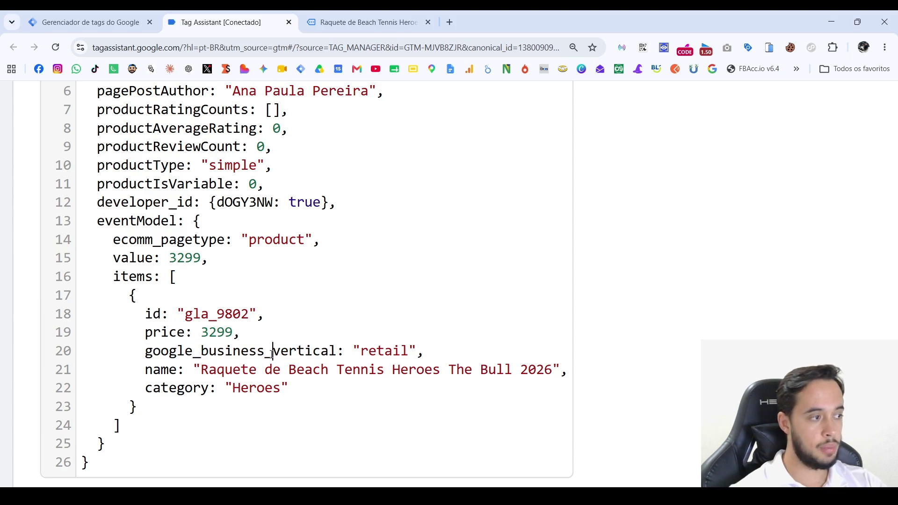
{"action": "double_click", "coordinate": [382, 352]}
{"action": "left_click", "coordinate": [401, 351]}
{"action": "left_click", "coordinate": [384, 349]}
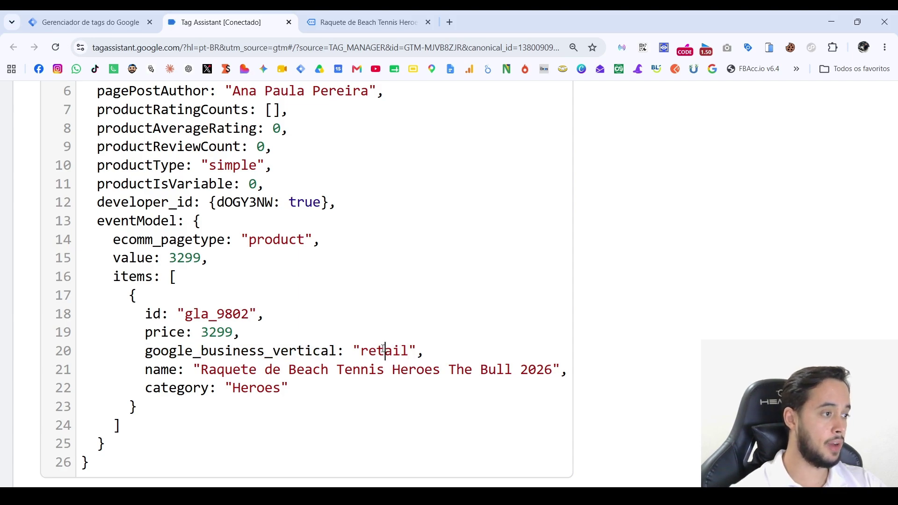
{"action": "double_click", "coordinate": [163, 371]}
{"action": "left_click_drag", "start_coordinate": [208, 371], "coordinate": [385, 372]}
{"action": "left_click_drag", "start_coordinate": [162, 388], "coordinate": [264, 388]}
{"action": "left_click", "coordinate": [265, 388]}
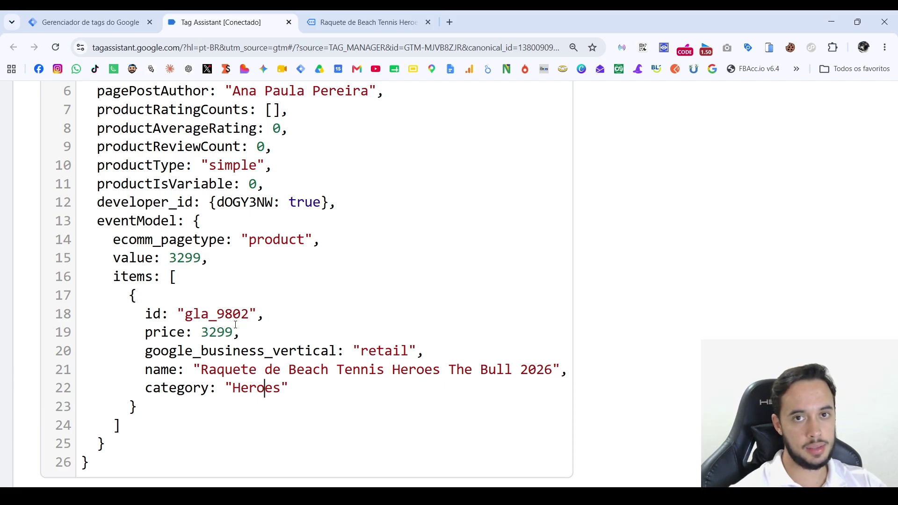
Examine how the price value is nested inside the items array of the view_item data layer.
{"action": "left_click_drag", "start_coordinate": [155, 277], "coordinate": [197, 351]}
{"action": "left_click", "coordinate": [202, 337]}
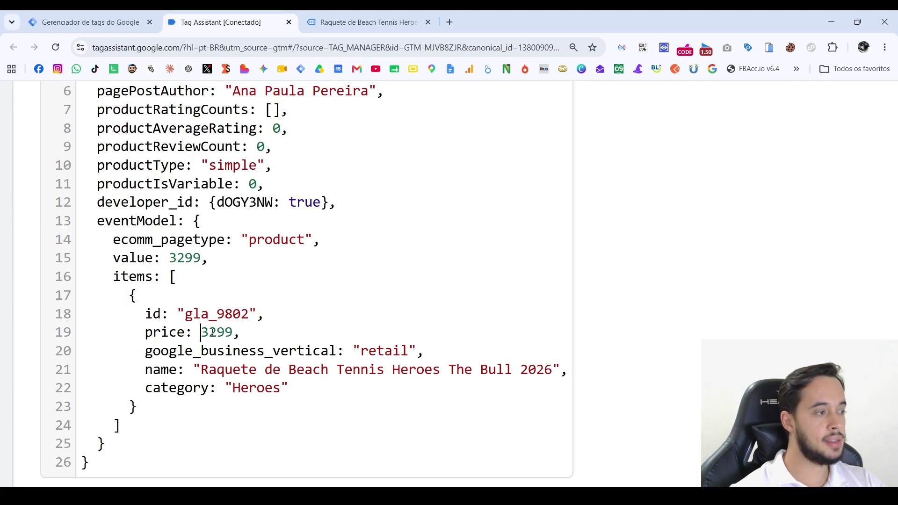
{"action": "double_click", "coordinate": [228, 331]}
{"action": "left_click", "coordinate": [213, 337]}
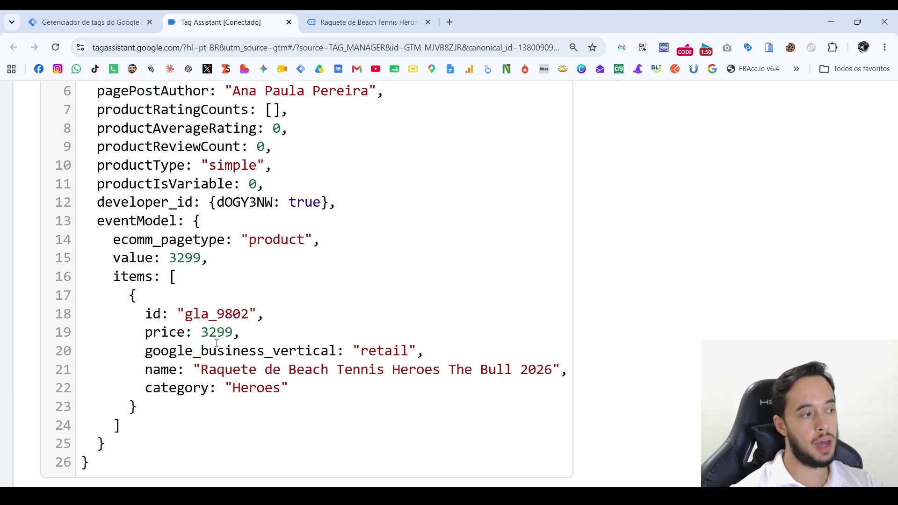
{"action": "left_click_drag", "start_coordinate": [161, 336], "coordinate": [234, 333]}
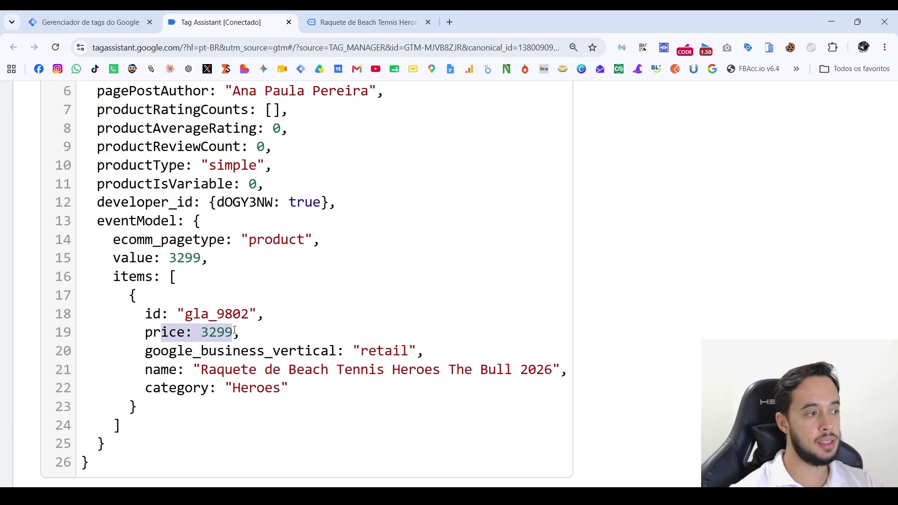
{"action": "left_click", "coordinate": [212, 334]}
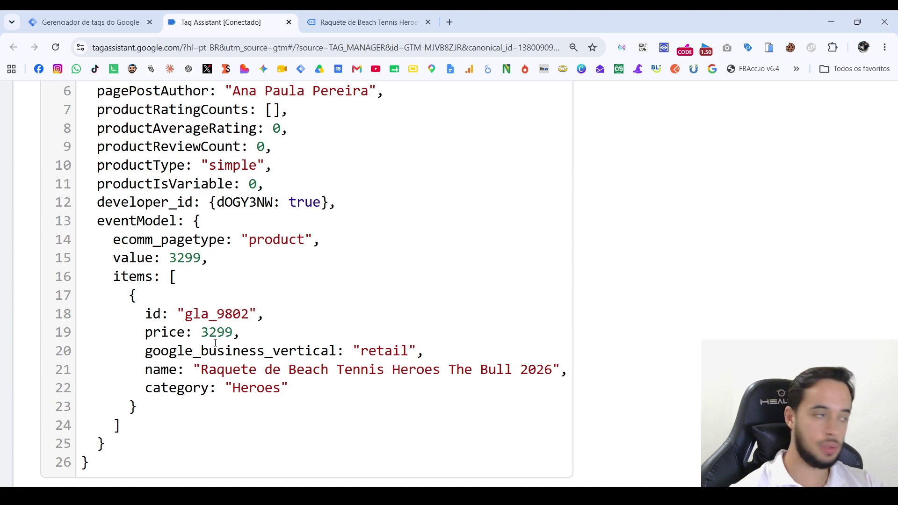
Read through the data layer's top-level entries line by line, from event down to productType.
{"action": "scroll", "coordinate": [207, 351], "scroll_direction": "up", "scroll_amount": 3}
{"action": "scroll", "coordinate": [202, 339], "scroll_direction": "down", "scroll_amount": 4}
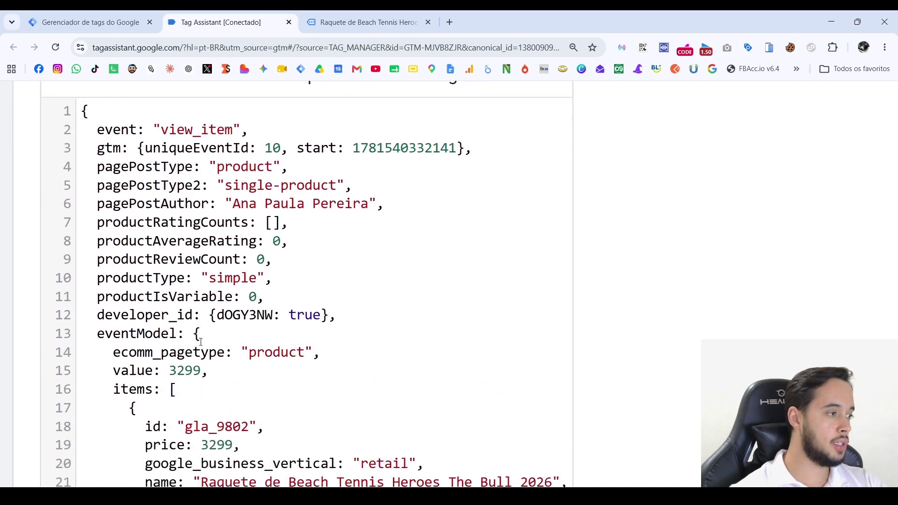
{"action": "scroll", "coordinate": [200, 337], "scroll_direction": "up", "scroll_amount": 2}
{"action": "scroll", "coordinate": [200, 337], "scroll_direction": "up", "scroll_amount": 1}
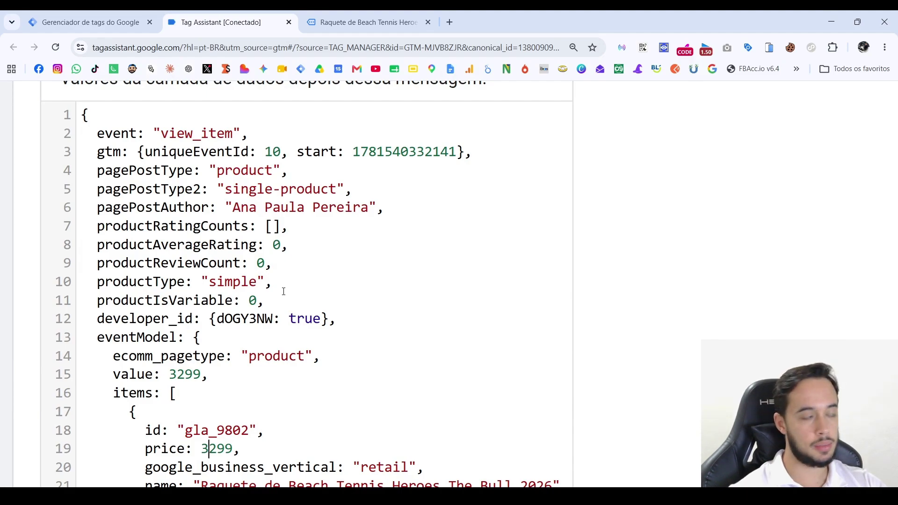
{"action": "left_click_drag", "start_coordinate": [97, 134], "coordinate": [187, 329]}
{"action": "left_click", "coordinate": [187, 327]}
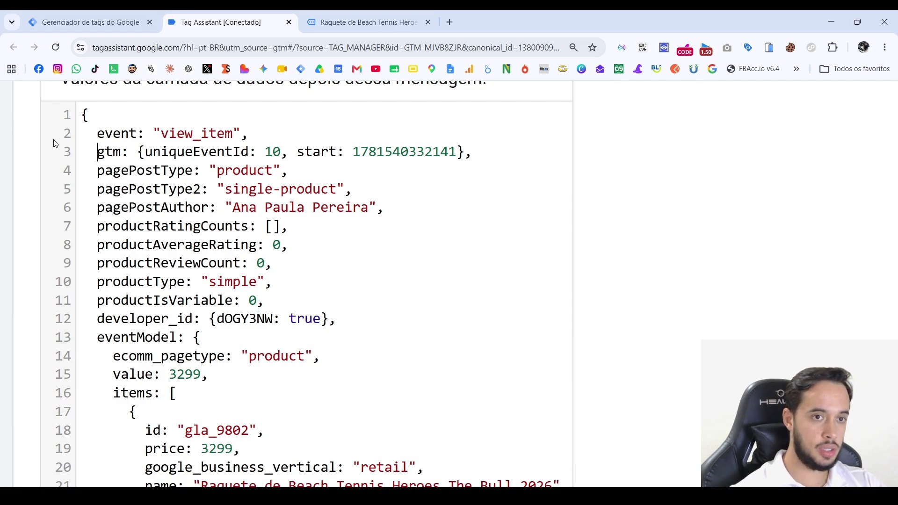
{"action": "key", "text": "Down"}
{"action": "key", "text": "Down"}
{"action": "key", "text": "Down"}
{"action": "key", "text": "Down"}
{"action": "key", "text": "Down"}
{"action": "key", "text": "Down"}
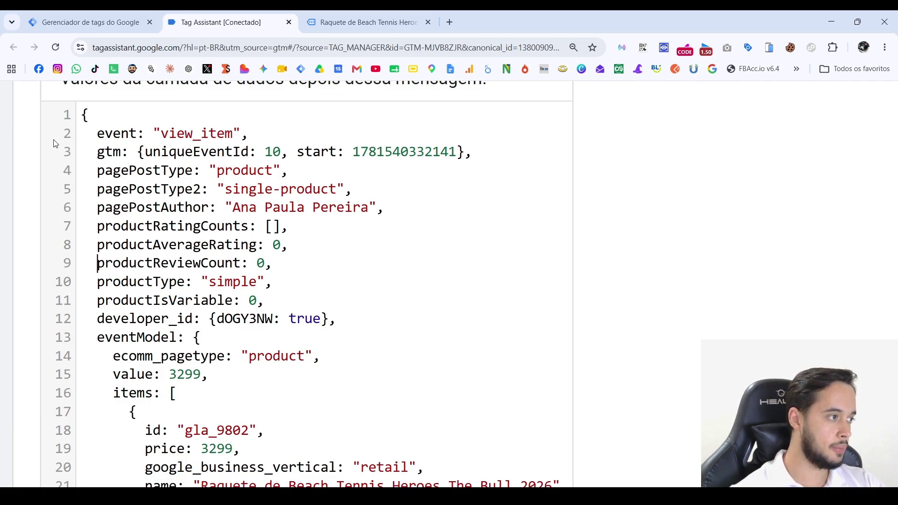
{"action": "key", "text": "Down"}
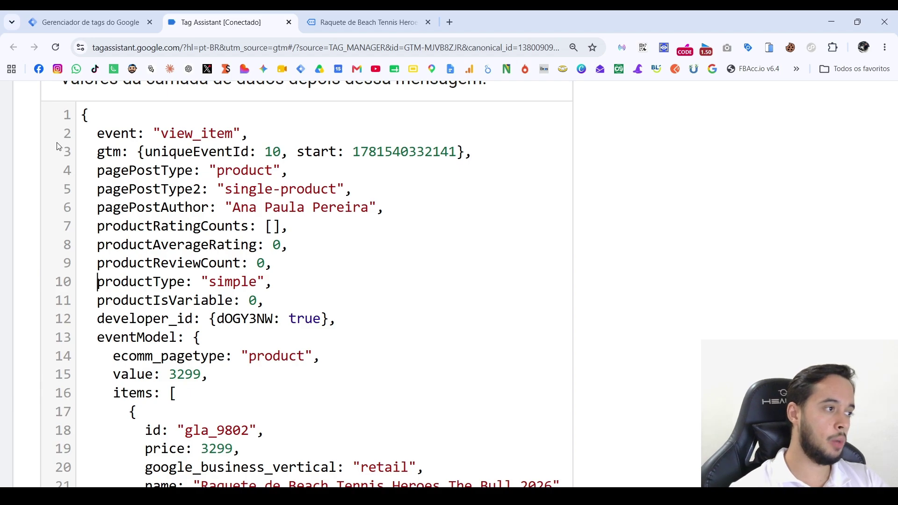
Compare the top-level data layer entries from event to eventModel with the fields nested under items.
{"action": "left_click_drag", "start_coordinate": [97, 133], "coordinate": [211, 322]}
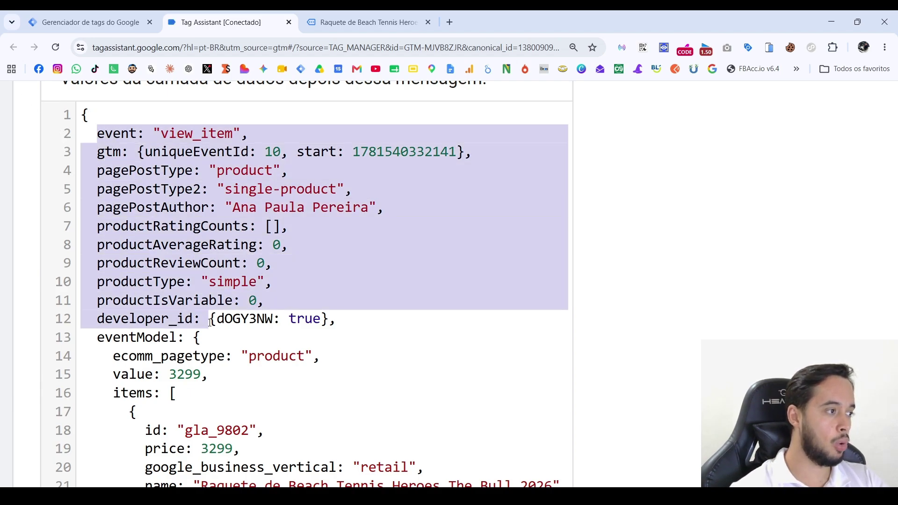
{"action": "left_click", "coordinate": [209, 302]}
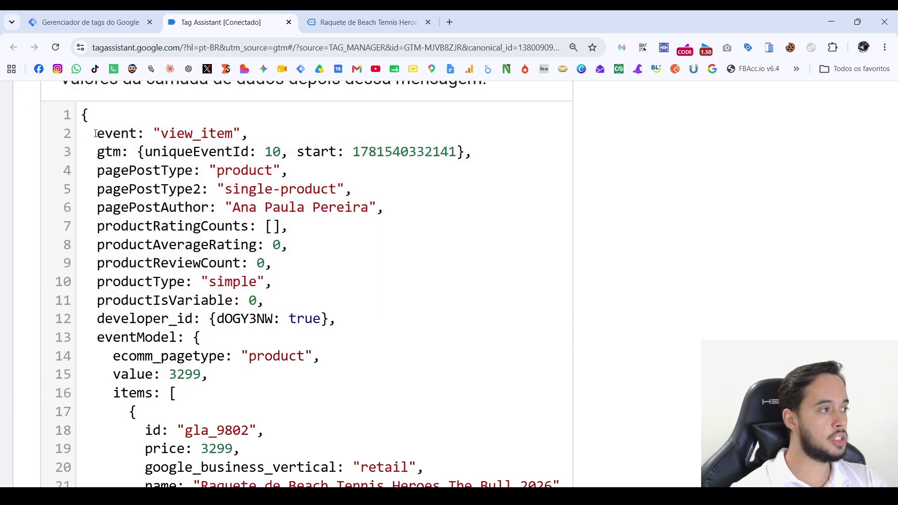
{"action": "left_click_drag", "start_coordinate": [95, 133], "coordinate": [149, 337]}
{"action": "left_click", "coordinate": [162, 322]}
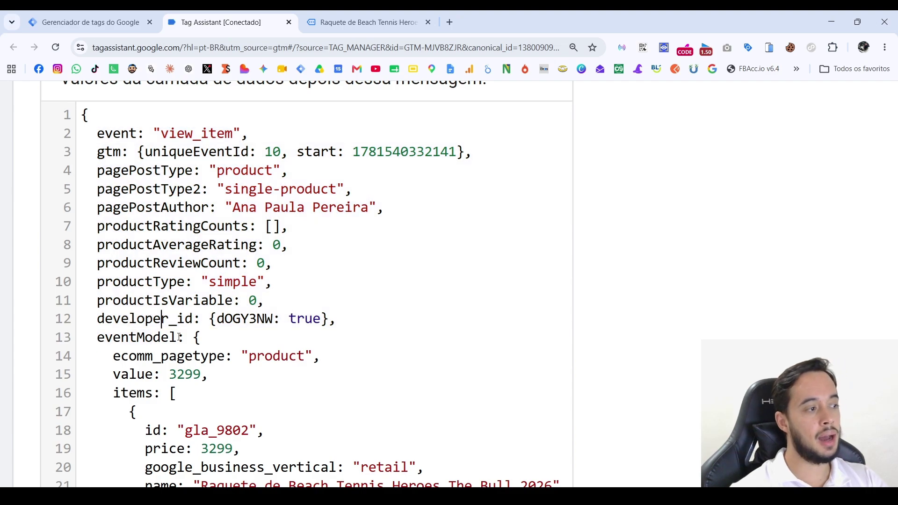
{"action": "scroll", "coordinate": [180, 337], "scroll_direction": "down", "scroll_amount": 3}
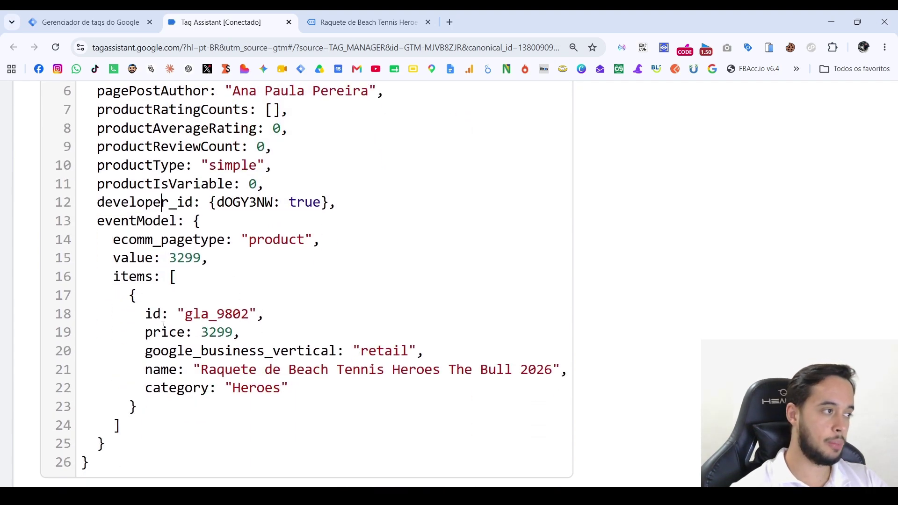
Go over the top-level data layer entries line by line between event and eventModel, down and back up.
{"action": "scroll", "coordinate": [163, 326], "scroll_direction": "up", "scroll_amount": 4}
{"action": "left_click", "coordinate": [97, 206]}
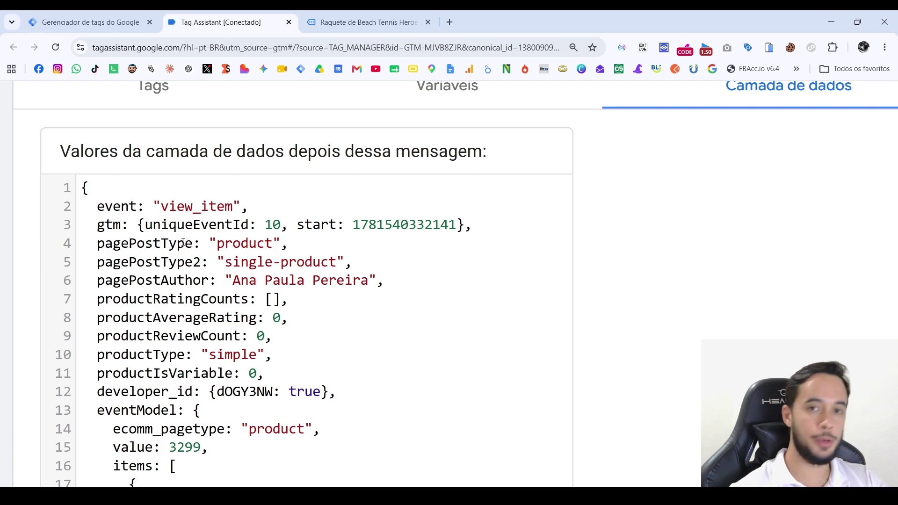
{"action": "key", "text": "Down"}
{"action": "key", "text": "Down"}
{"action": "key", "text": "Down"}
{"action": "key", "text": "Down"}
{"action": "key", "text": "Down"}
{"action": "key", "text": "Down"}
{"action": "key", "text": "Down"}
{"action": "key", "text": "Down"}
{"action": "key", "text": "Down"}
{"action": "key", "text": "Down"}
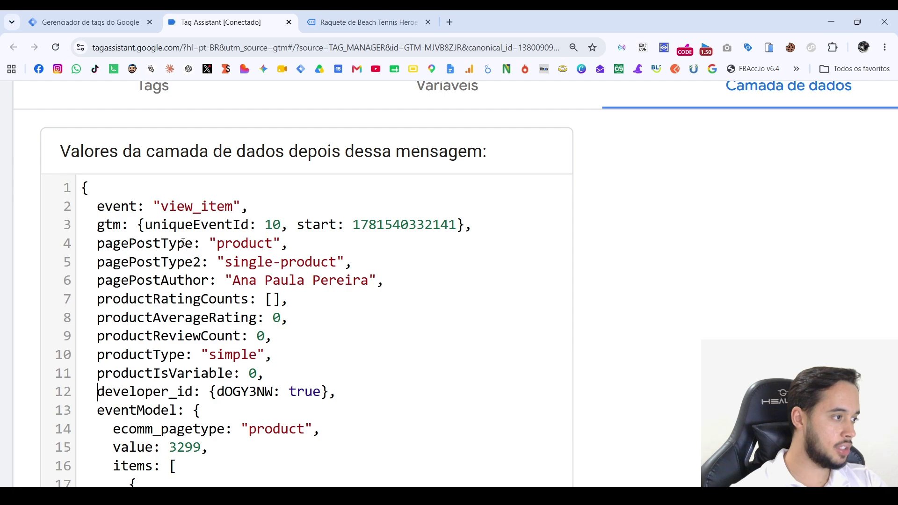
{"action": "key", "text": "Up"}
{"action": "key", "text": "Up"}
{"action": "key", "text": "Up"}
{"action": "key", "text": "Up"}
{"action": "key", "text": "Up"}
{"action": "key", "text": "Up"}
{"action": "key", "text": "Up"}
{"action": "key", "text": "Up"}
{"action": "key", "text": "Up"}
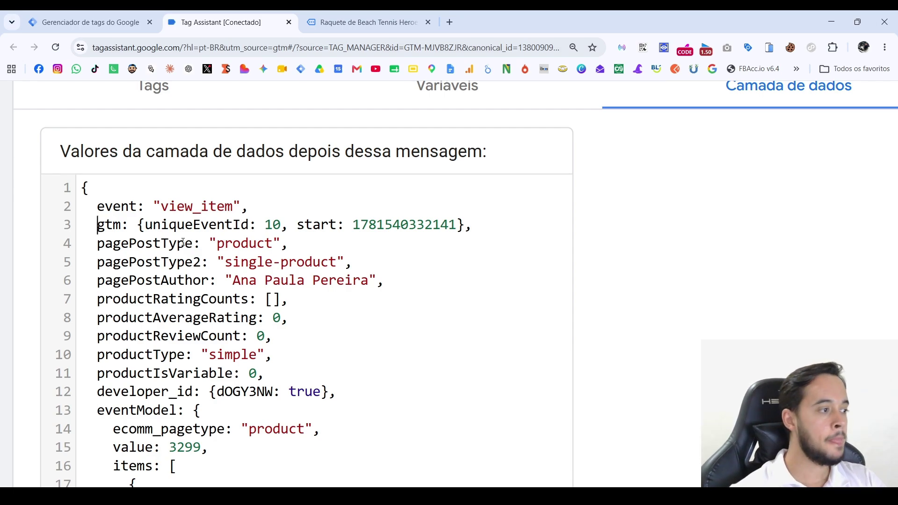
{"action": "key", "text": "Down"}
{"action": "key", "text": "Down"}
{"action": "key", "text": "Down"}
{"action": "key", "text": "Down"}
{"action": "key", "text": "Down"}
{"action": "key", "text": "Down"}
{"action": "key", "text": "Down"}
{"action": "key", "text": "Down"}
{"action": "key", "text": "Down"}
{"action": "key", "text": "Down"}
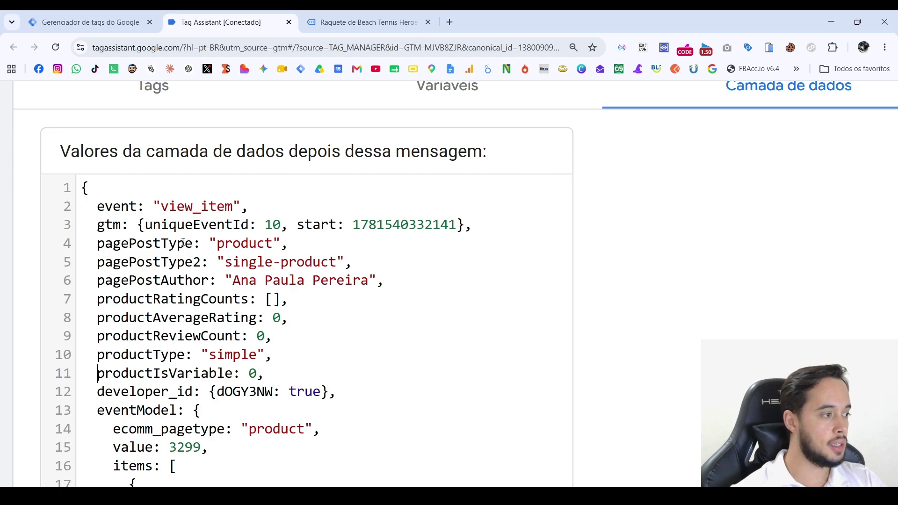
Examine the eventModel entry against the block of top-level entries from event to developer_id.
{"action": "scroll", "coordinate": [220, 237], "scroll_direction": "down", "scroll_amount": 4}
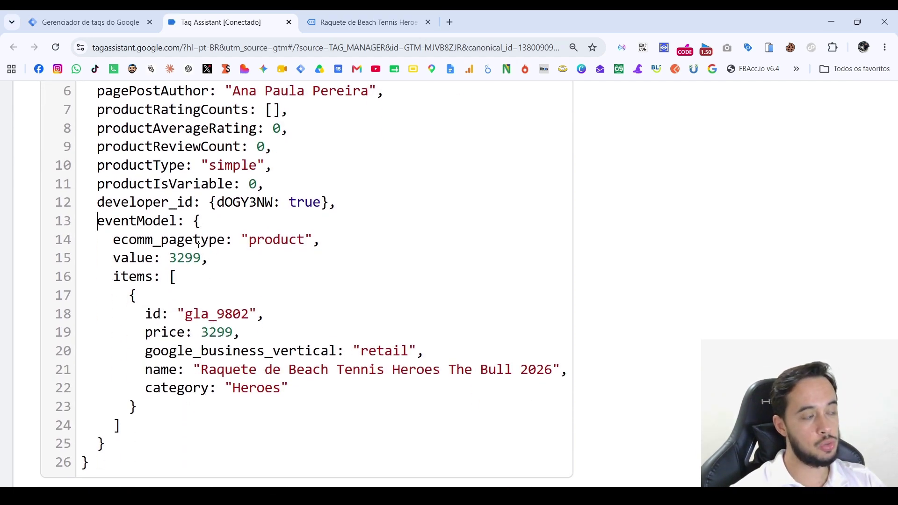
{"action": "double_click", "coordinate": [114, 223]}
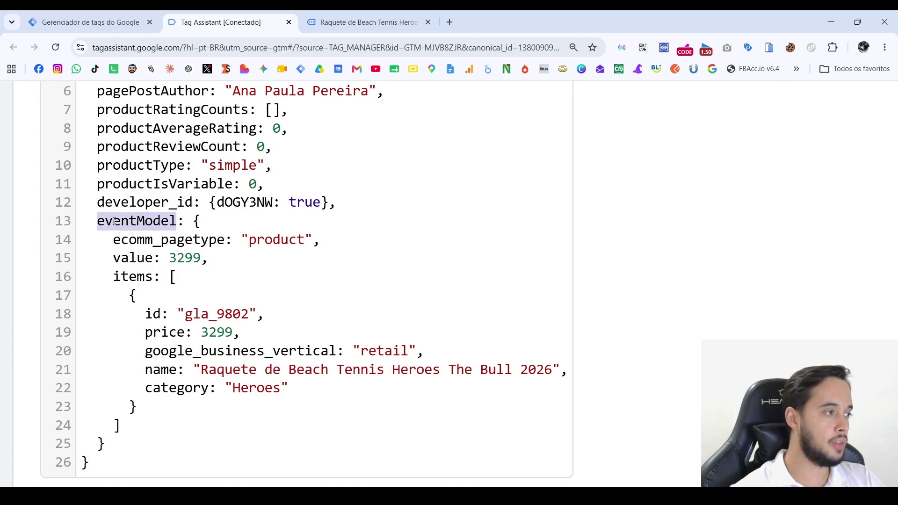
{"action": "left_click", "coordinate": [139, 225]}
{"action": "double_click", "coordinate": [107, 223]}
{"action": "scroll", "coordinate": [114, 208], "scroll_direction": "up", "scroll_amount": 1}
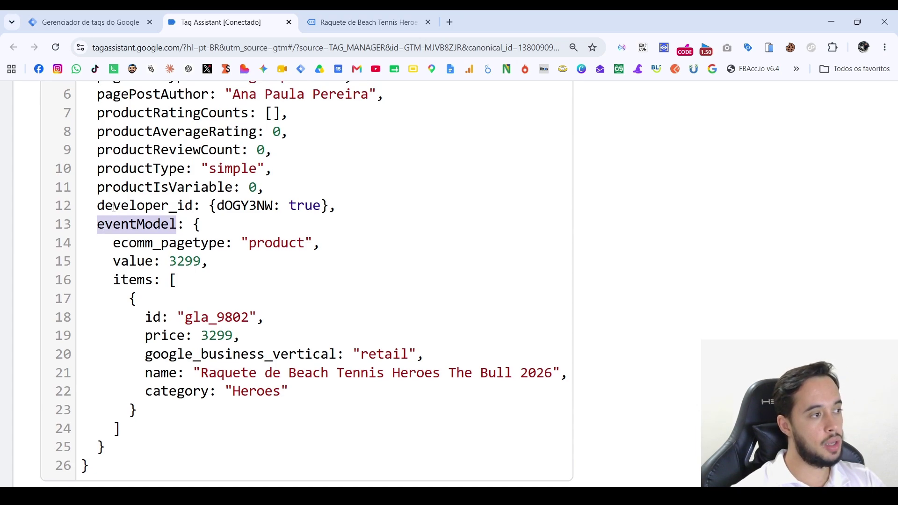
{"action": "scroll", "coordinate": [115, 208], "scroll_direction": "up", "scroll_amount": 3}
{"action": "left_click_drag", "start_coordinate": [90, 140], "coordinate": [113, 313]}
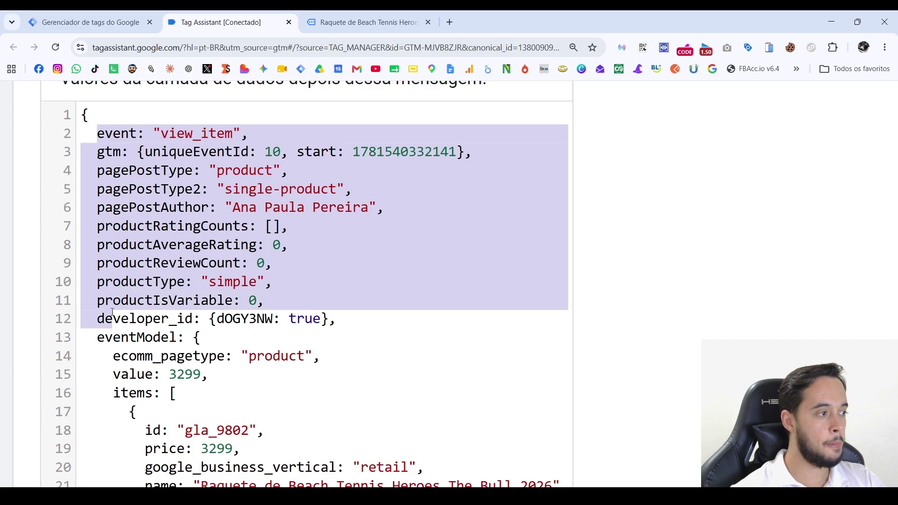
{"action": "left_click", "coordinate": [131, 334]}
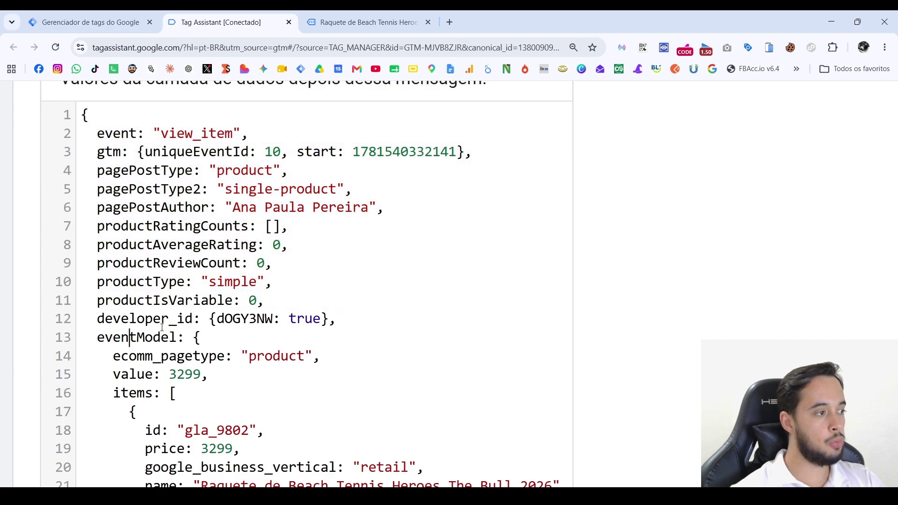
{"action": "double_click", "coordinate": [132, 337]}
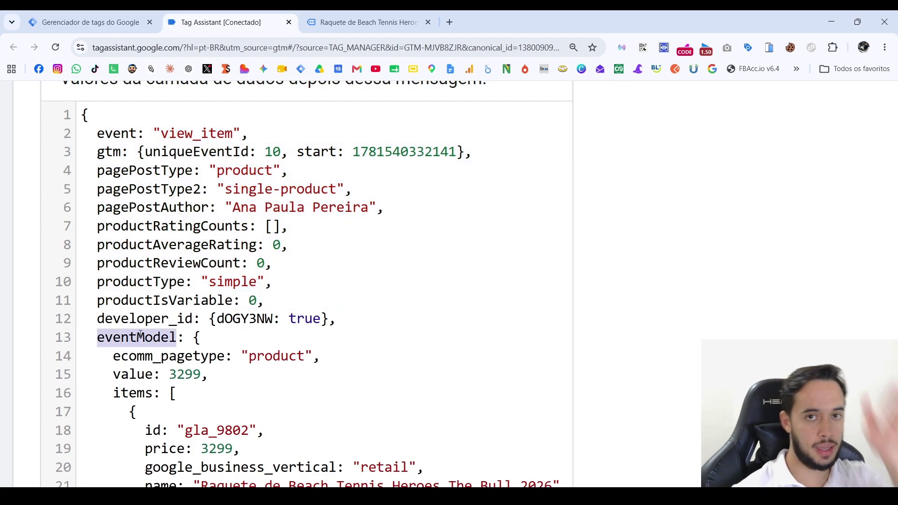
{"action": "left_click", "coordinate": [141, 338]}
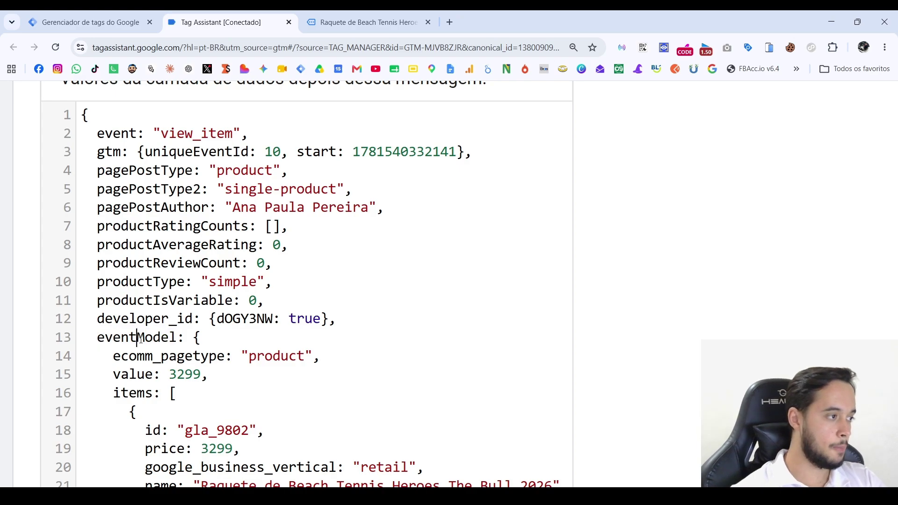
{"action": "double_click", "coordinate": [158, 339]}
{"action": "left_click", "coordinate": [159, 339]}
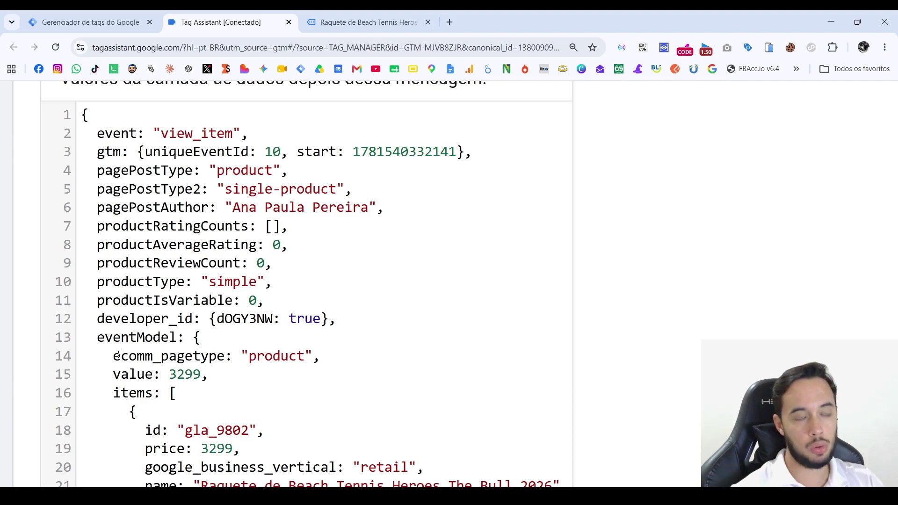
Trace the indentation level from the event entry down past eventModel to the ecomm_pagetype line.
{"action": "left_click", "coordinate": [98, 137]}
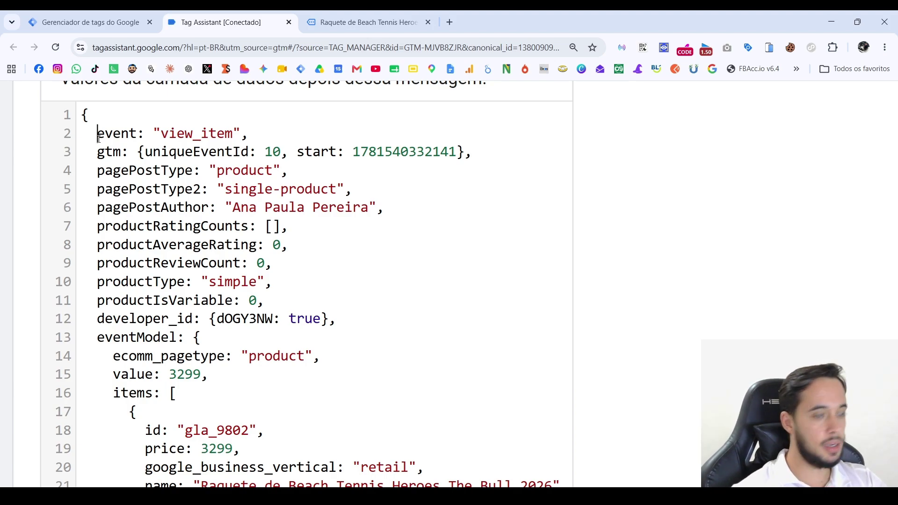
{"action": "key", "text": "Down"}
{"action": "key", "text": "Down"}
{"action": "key", "text": "Down"}
{"action": "key", "text": "Down"}
{"action": "key", "text": "Down"}
{"action": "key", "text": "Down"}
{"action": "key", "text": "Down"}
{"action": "key", "text": "Down"}
{"action": "key", "text": "Down"}
{"action": "key", "text": "Down"}
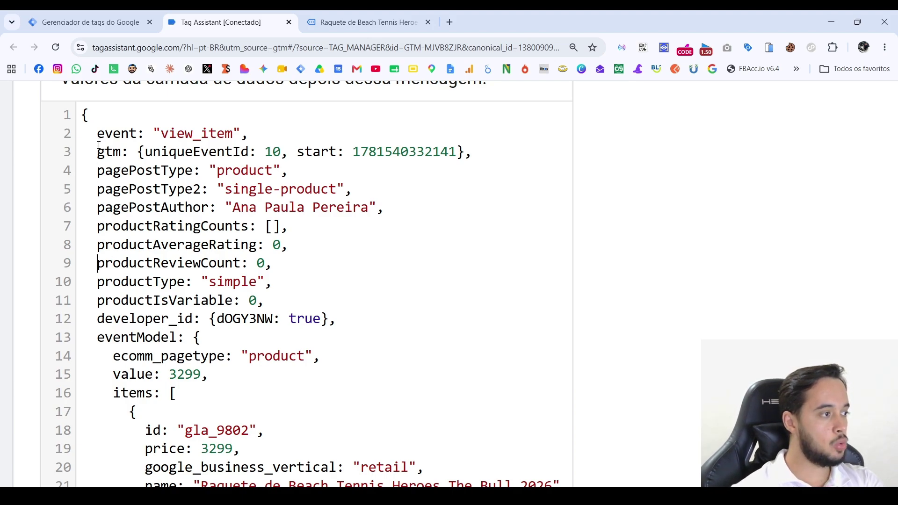
{"action": "key", "text": "Down"}
{"action": "key", "text": "Down"}
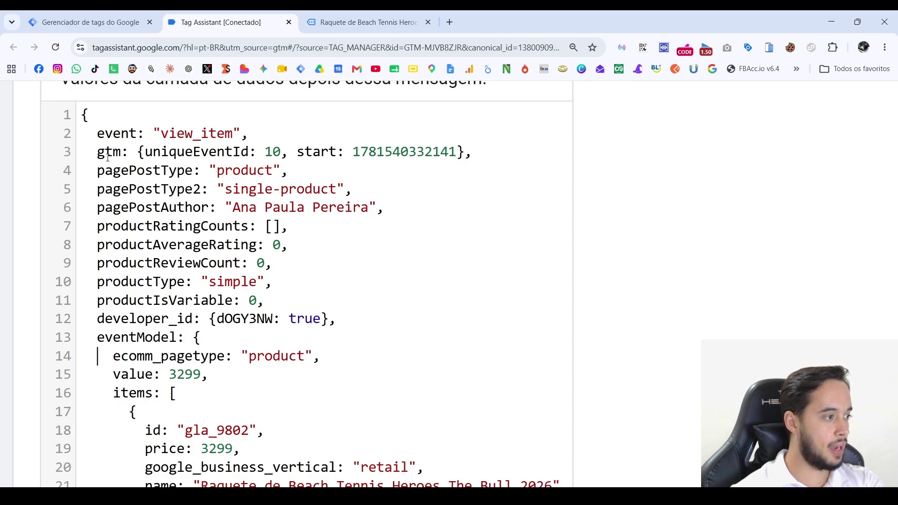
{"action": "key", "text": "Right"}
{"action": "key", "text": "Right"}
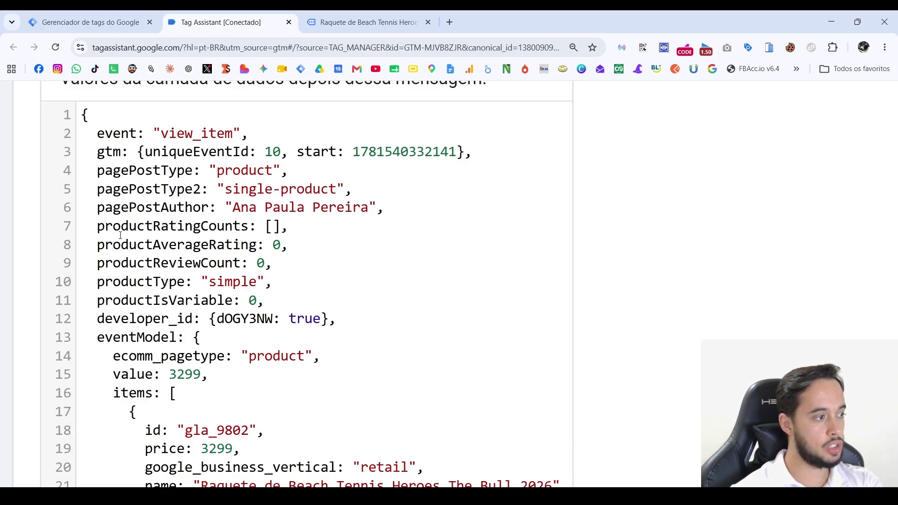
Examine the ecomm_pagetype and value fields nested inside eventModel.
{"action": "left_click_drag", "start_coordinate": [115, 359], "coordinate": [140, 389]}
{"action": "left_click", "coordinate": [141, 389]}
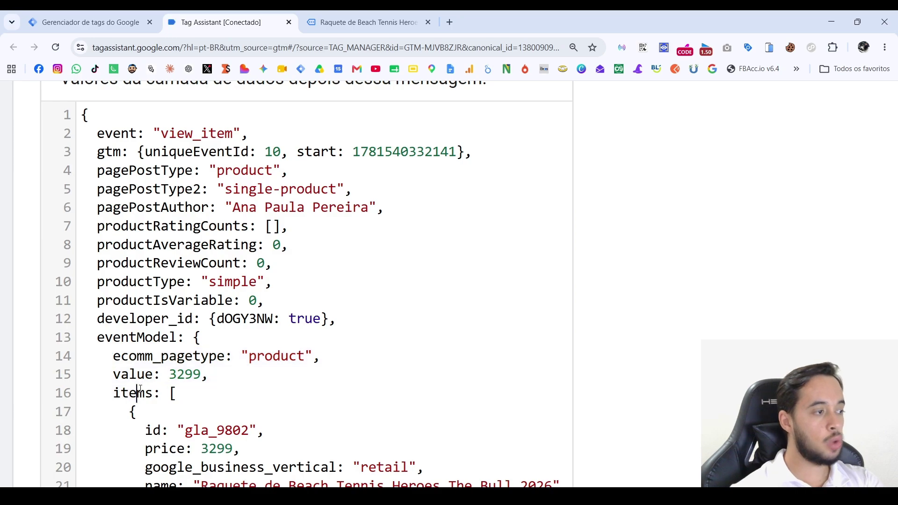
{"action": "left_click_drag", "start_coordinate": [115, 358], "coordinate": [142, 375]}
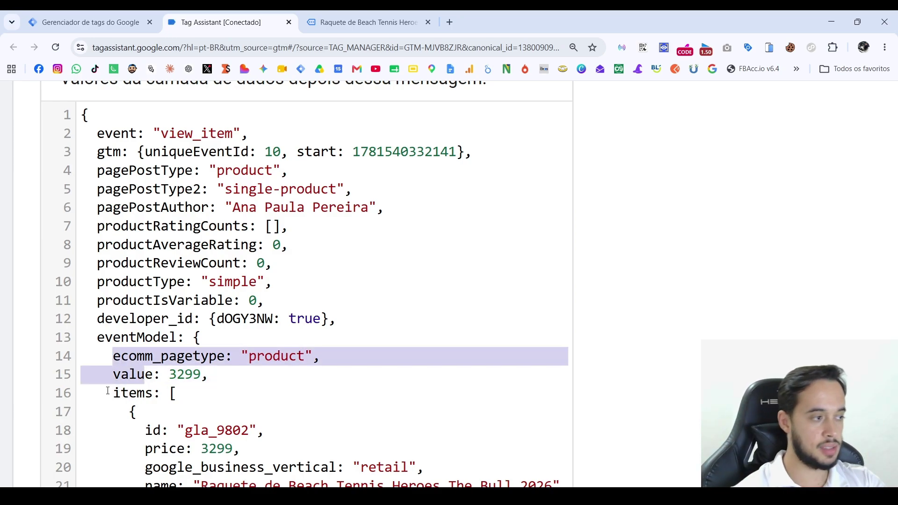
{"action": "left_click", "coordinate": [129, 378]}
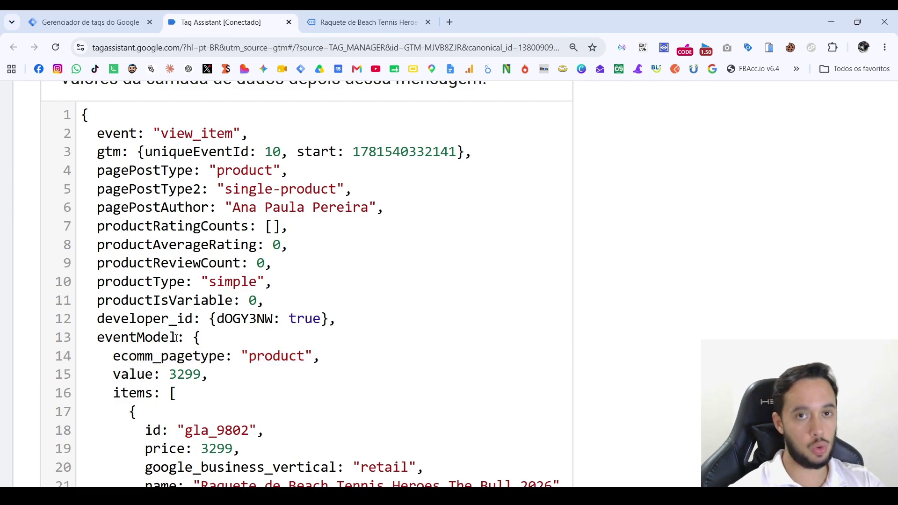
Switch to Google Tag Manager and start a new user-defined variable of type Variável da camada de dados.
{"action": "key", "text": "ctrl+1"}
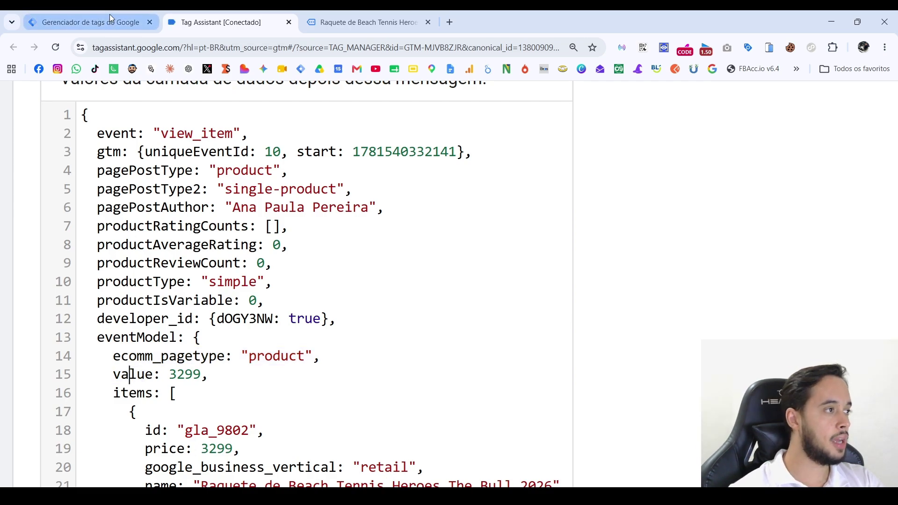
{"action": "left_click", "coordinate": [57, 277]}
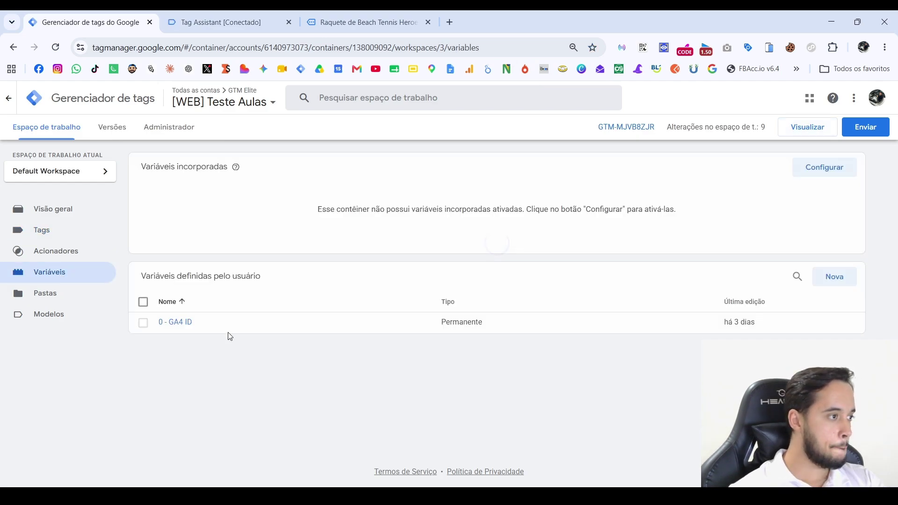
{"action": "left_click", "coordinate": [835, 277]}
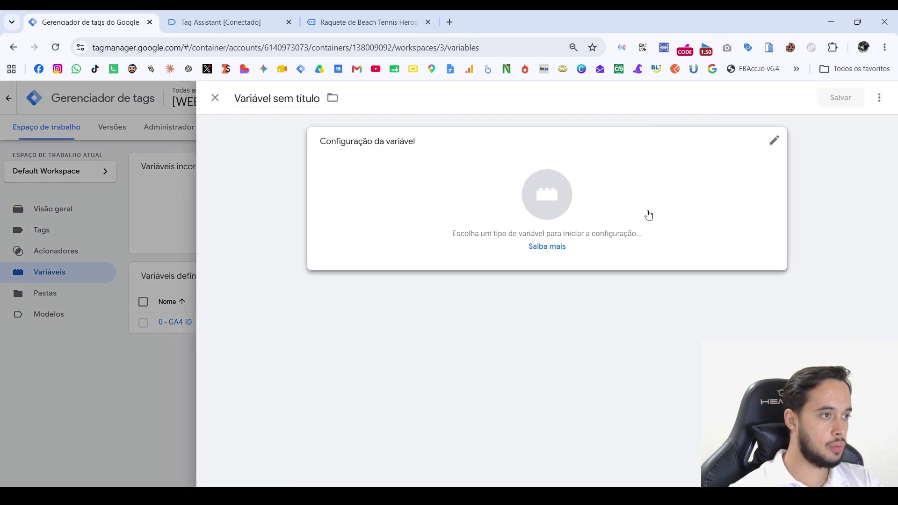
{"action": "left_click", "coordinate": [625, 216]}
{"action": "scroll", "coordinate": [730, 273], "scroll_direction": "down", "scroll_amount": 2}
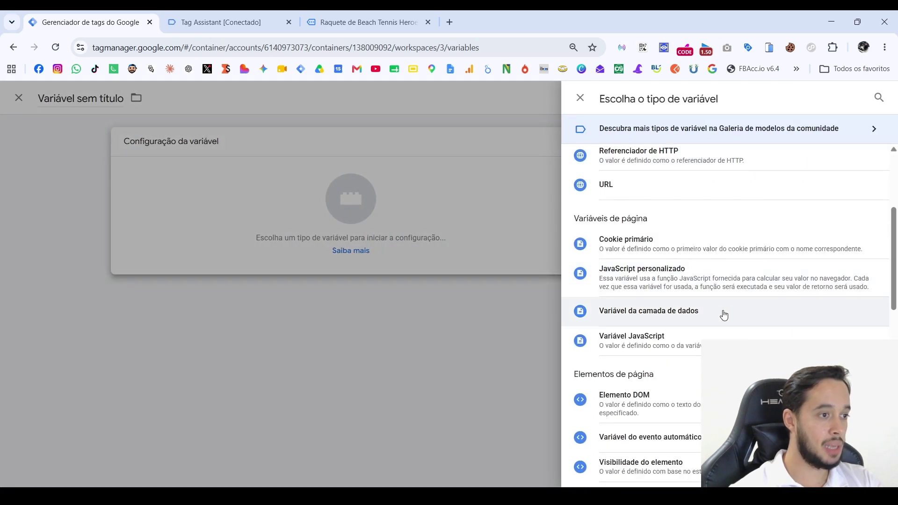
{"action": "left_click", "coordinate": [691, 314]}
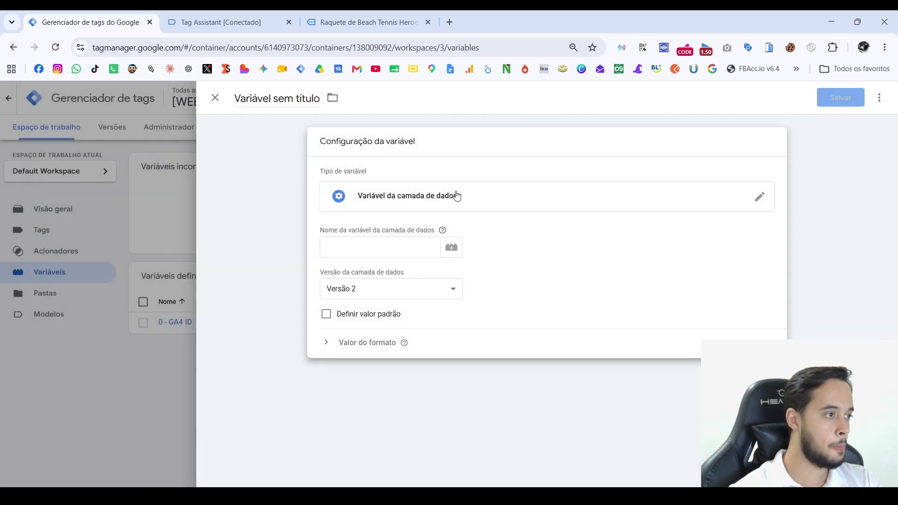
Switch to Tag Assistant and examine the exact spelling and capitalization of the eventModel key at enlarged size.
{"action": "left_click", "coordinate": [218, 17]}
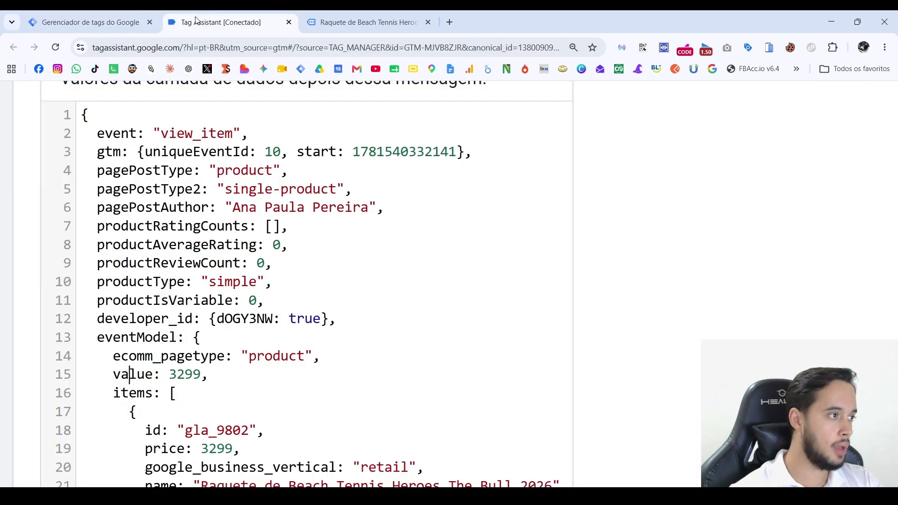
{"action": "double_click", "coordinate": [135, 337]}
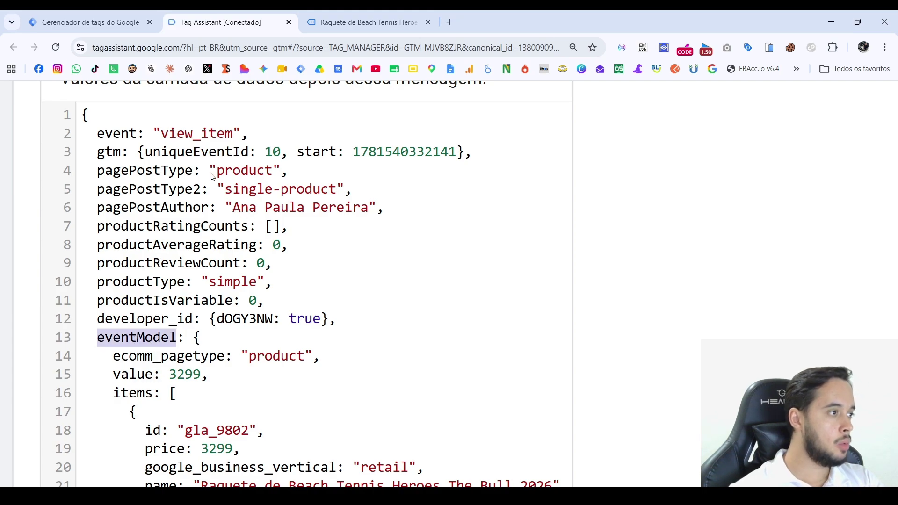
{"action": "left_click", "coordinate": [151, 338]}
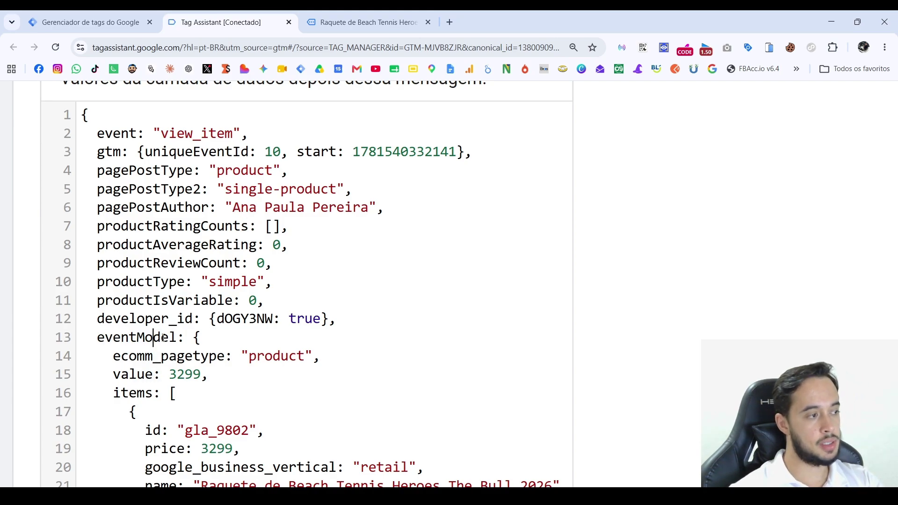
{"action": "scroll", "coordinate": [150, 338], "scroll_direction": "up", "scroll_amount": 4, "text": "ctrl"}
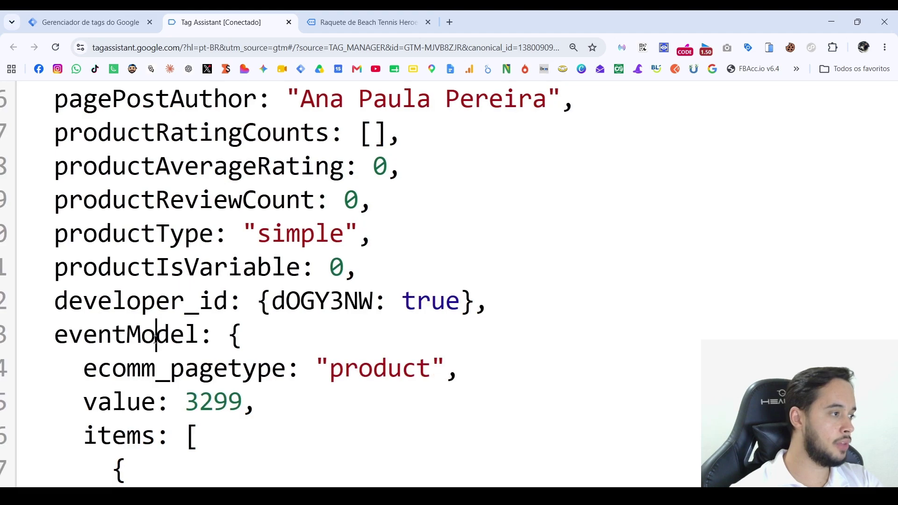
{"action": "left_click_drag", "start_coordinate": [141, 336], "coordinate": [134, 335]}
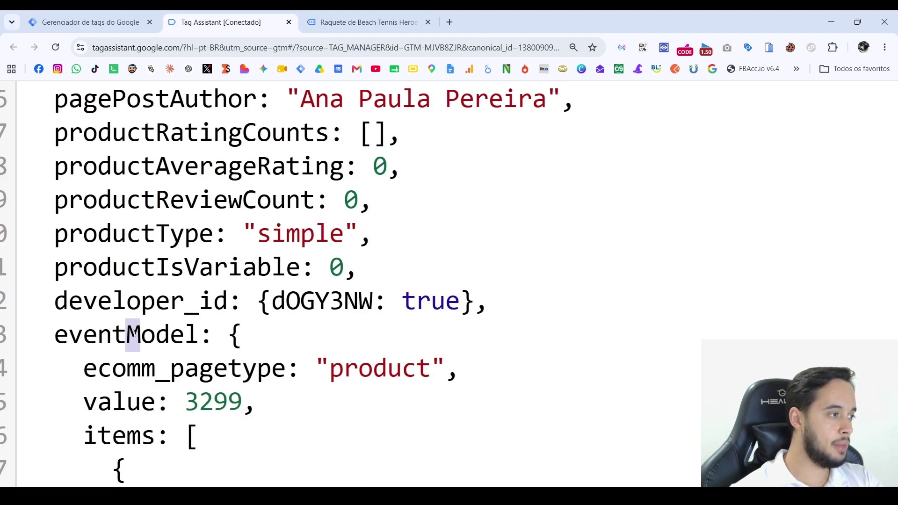
{"action": "left_click", "coordinate": [135, 334]}
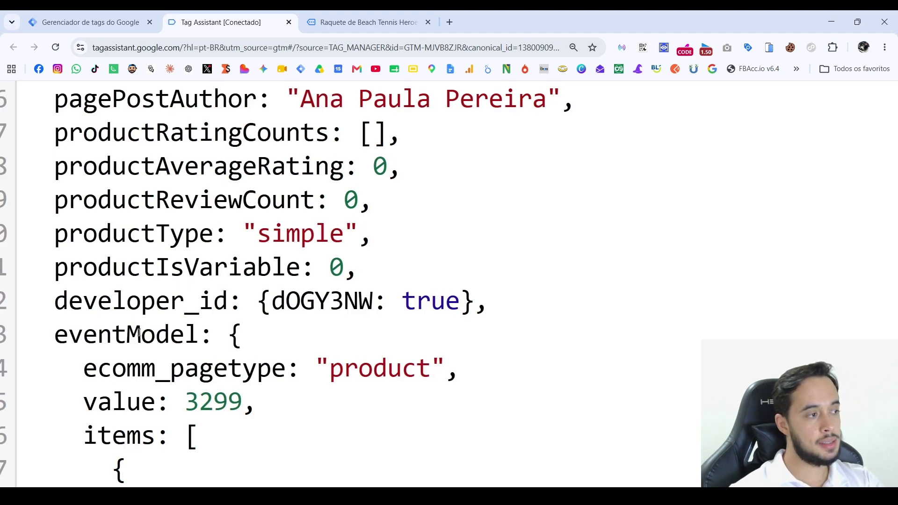
{"action": "scroll", "coordinate": [142, 332], "scroll_direction": "right", "scroll_amount": 1}
{"action": "double_click", "coordinate": [159, 336]}
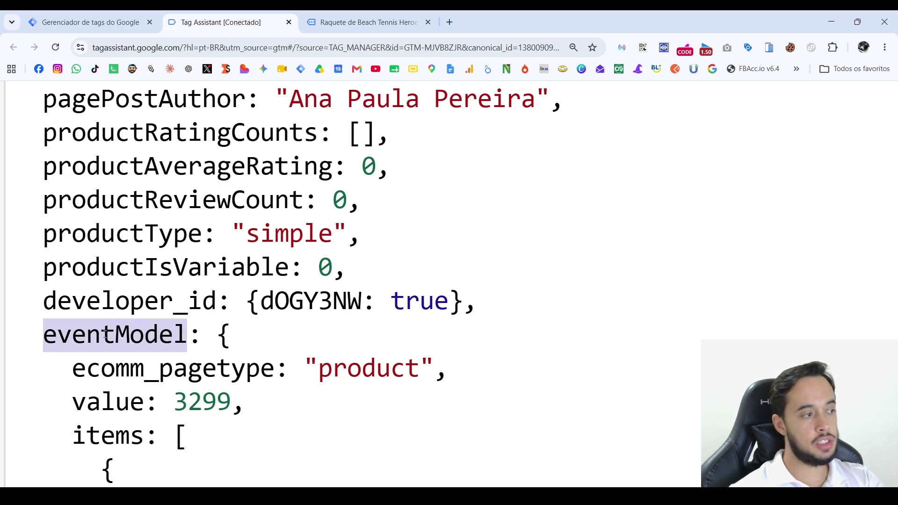
{"action": "left_click_drag", "start_coordinate": [57, 334], "coordinate": [149, 333]}
{"action": "left_click", "coordinate": [157, 333]}
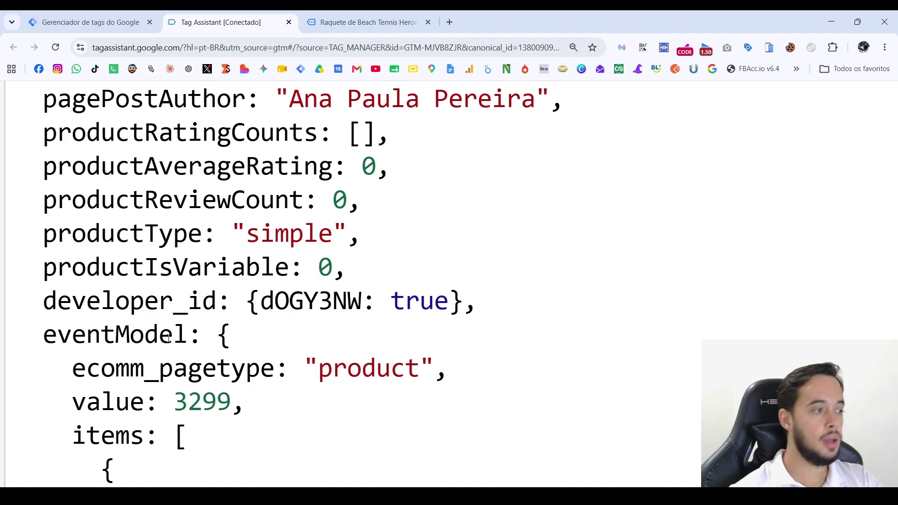
Copy the eventModel key from the data layer into the new variable's data layer variable name, and return to Tag Assistant.
{"action": "double_click", "coordinate": [169, 334]}
{"action": "key", "text": "ctrl+c"}
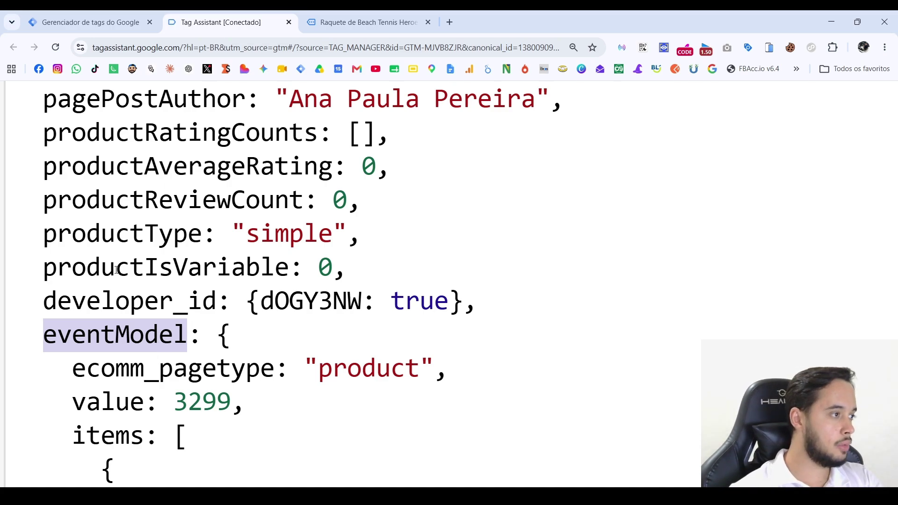
{"action": "left_click", "coordinate": [101, 22]}
{"action": "left_click", "coordinate": [358, 248]}
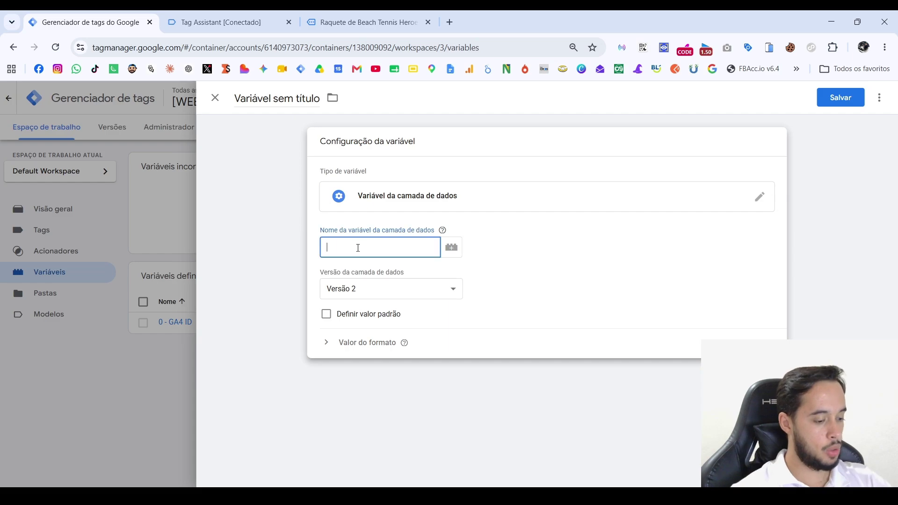
{"action": "key", "text": "ctrl+v"}
{"action": "left_click", "coordinate": [242, 15]}
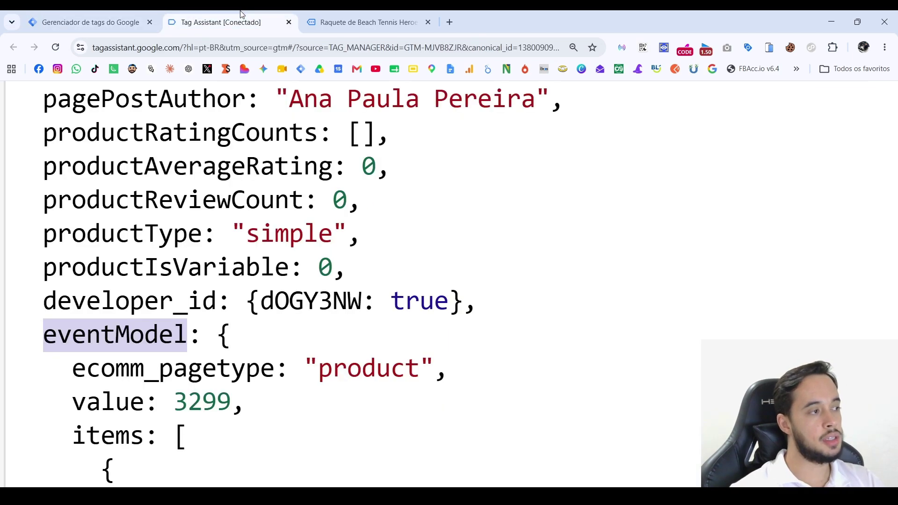
Examine the items array nested inside eventModel and the price field of the product it contains.
{"action": "scroll", "coordinate": [137, 330], "scroll_direction": "down", "scroll_amount": 2}
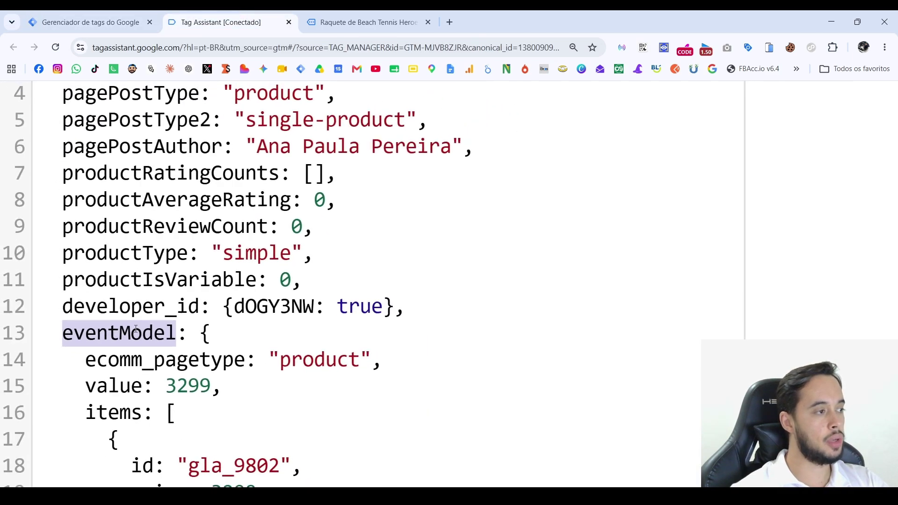
{"action": "scroll", "coordinate": [135, 330], "scroll_direction": "down", "scroll_amount": 1}
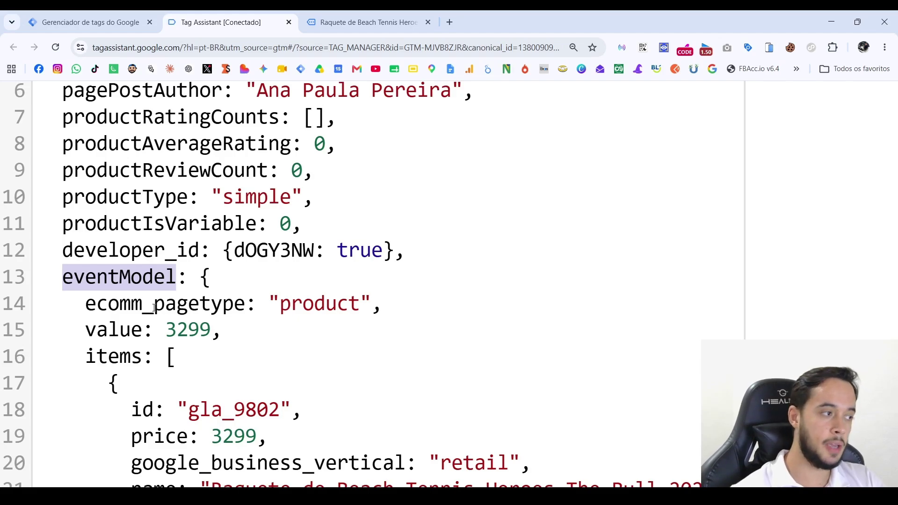
{"action": "scroll", "coordinate": [237, 300], "scroll_direction": "down", "scroll_amount": 3}
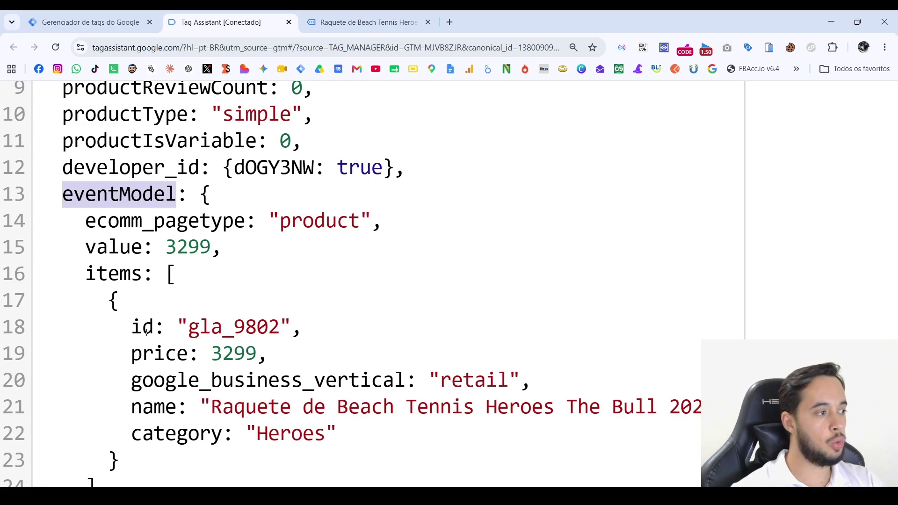
{"action": "scroll", "coordinate": [172, 275], "scroll_direction": "down", "scroll_amount": 1}
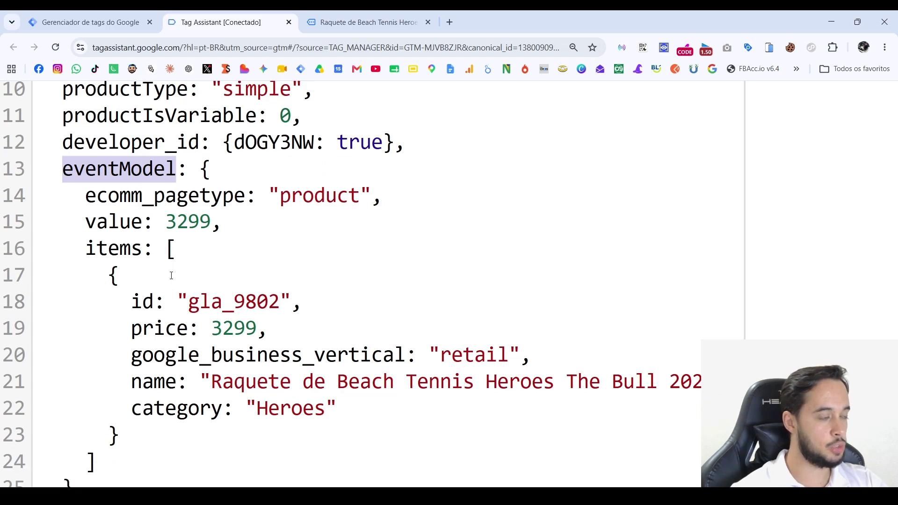
{"action": "left_click_drag", "start_coordinate": [170, 249], "coordinate": [91, 460]}
{"action": "left_click", "coordinate": [159, 324]}
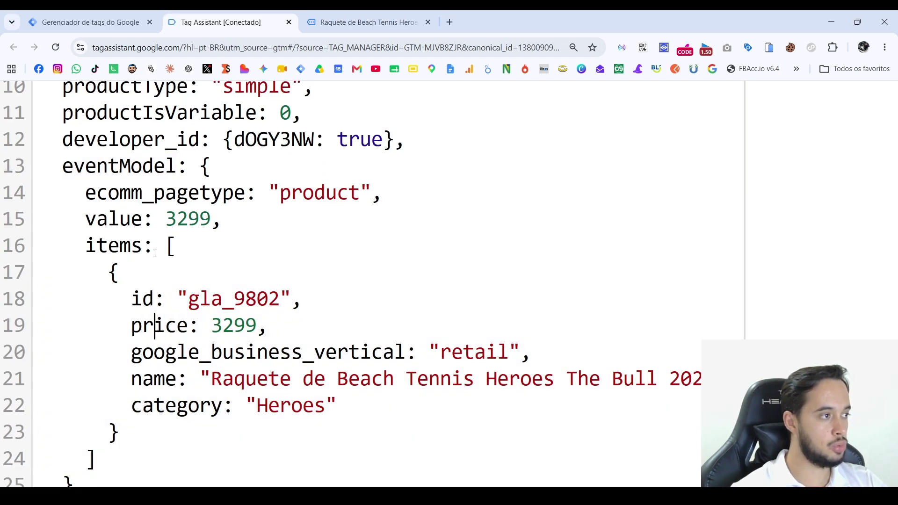
{"action": "left_click_drag", "start_coordinate": [134, 326], "coordinate": [269, 322]}
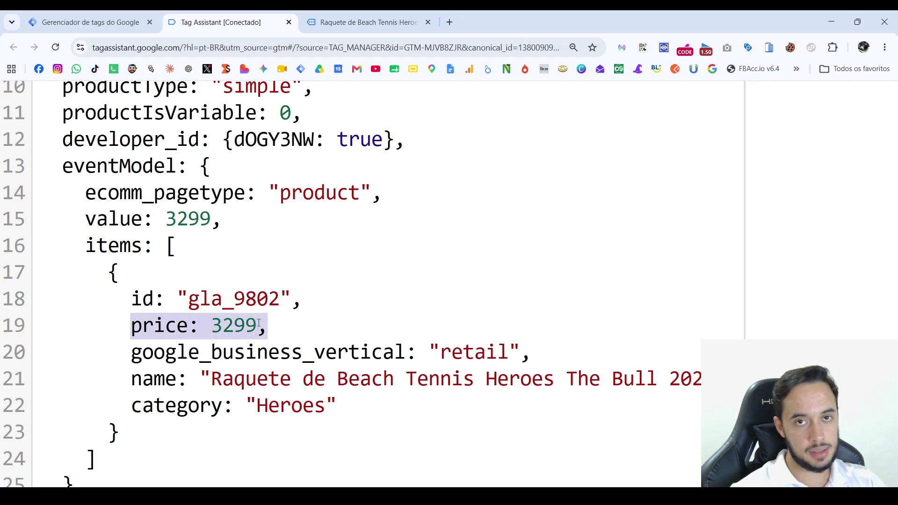
{"action": "left_click", "coordinate": [259, 324]}
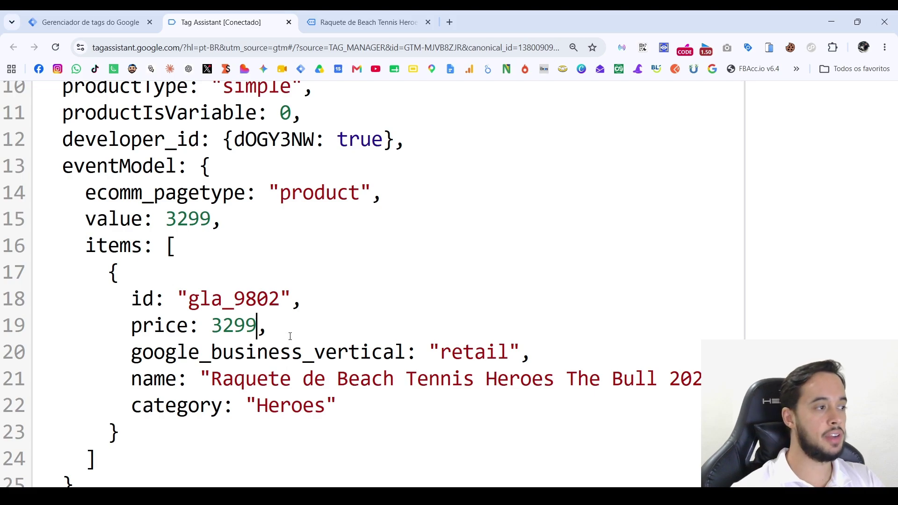
Compare the value and ecomm_pagetype fields directly under eventModel with the price field nested inside items.
{"action": "left_click_drag", "start_coordinate": [200, 220], "coordinate": [134, 222]}
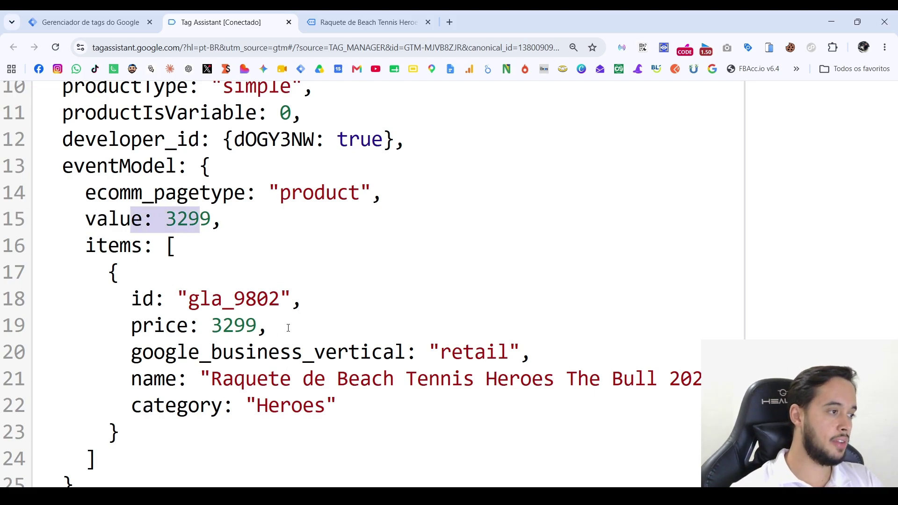
{"action": "left_click_drag", "start_coordinate": [288, 328], "coordinate": [165, 330]}
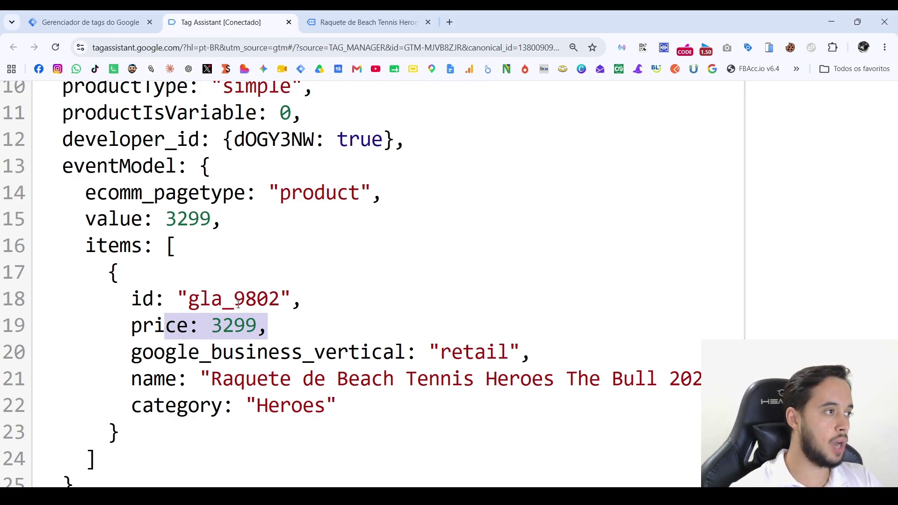
{"action": "double_click", "coordinate": [122, 218]}
{"action": "double_click", "coordinate": [187, 218]}
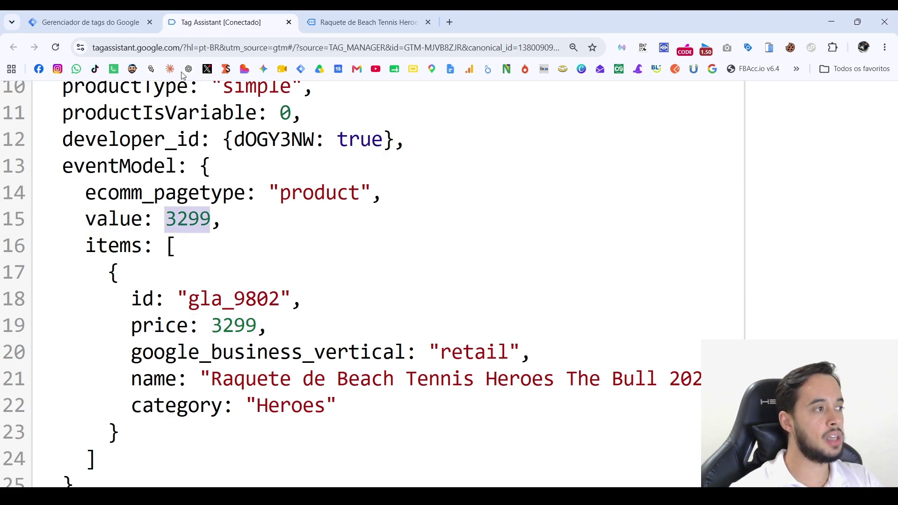
{"action": "left_click", "coordinate": [89, 22]}
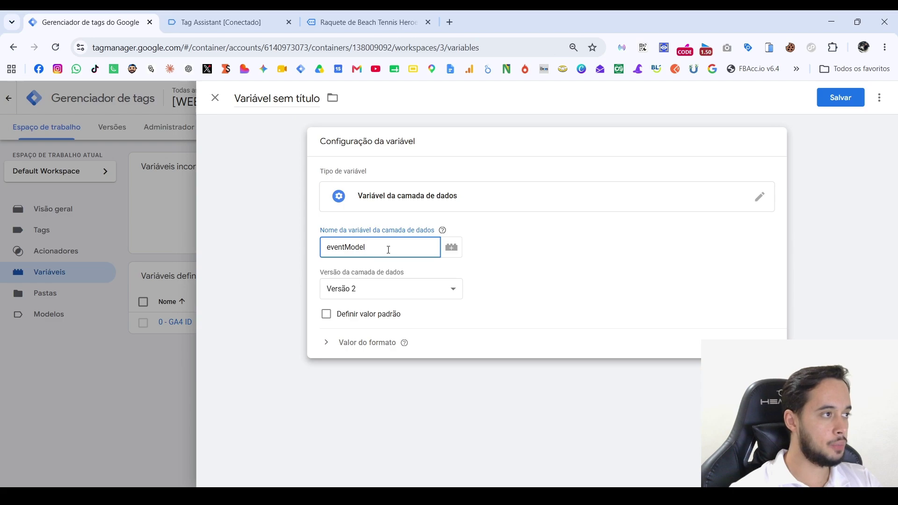
{"action": "left_click", "coordinate": [220, 22]}
{"action": "left_click", "coordinate": [85, 192]}
{"action": "left_click", "coordinate": [179, 193]}
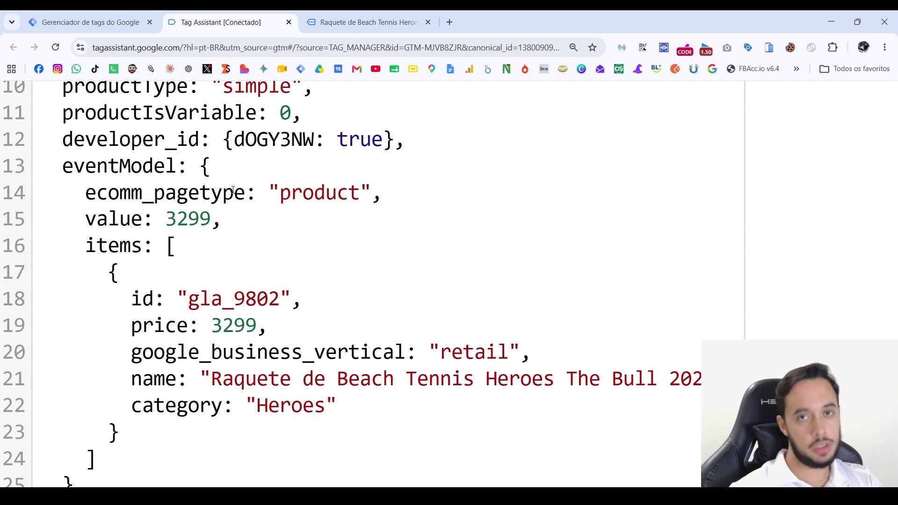
Copy the value key from Tag Assistant and extend the new variable's data layer variable name in Google Tag Manager to eventModel.value.
{"action": "left_click", "coordinate": [117, 20]}
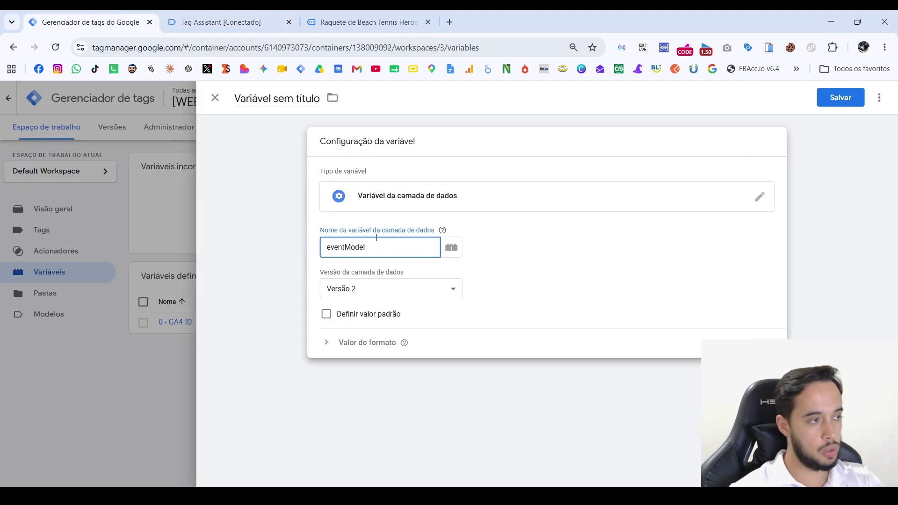
{"action": "left_click", "coordinate": [239, 24]}
{"action": "double_click", "coordinate": [140, 220]}
{"action": "key", "text": "ctrl+c"}
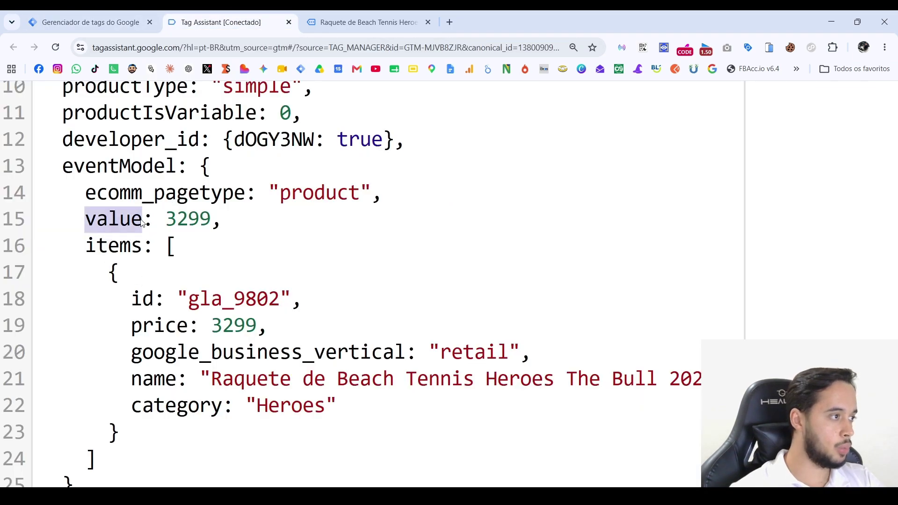
{"action": "left_click", "coordinate": [89, 22]}
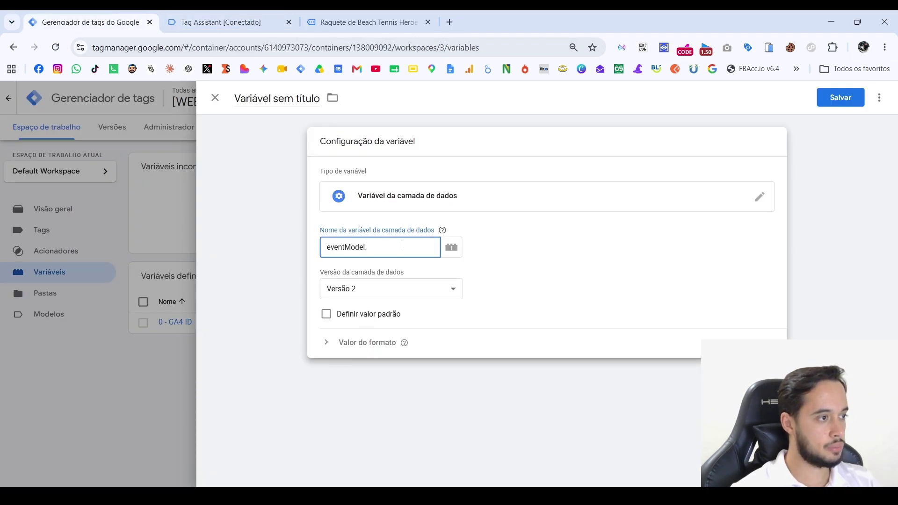
{"action": "key", "text": "ctrl+v"}
Name the variable "dtl - eventModel.value", reusing its data layer variable name, and save it.
{"action": "key", "text": "ctrl+a"}
{"action": "key", "text": "ctrl+c"}
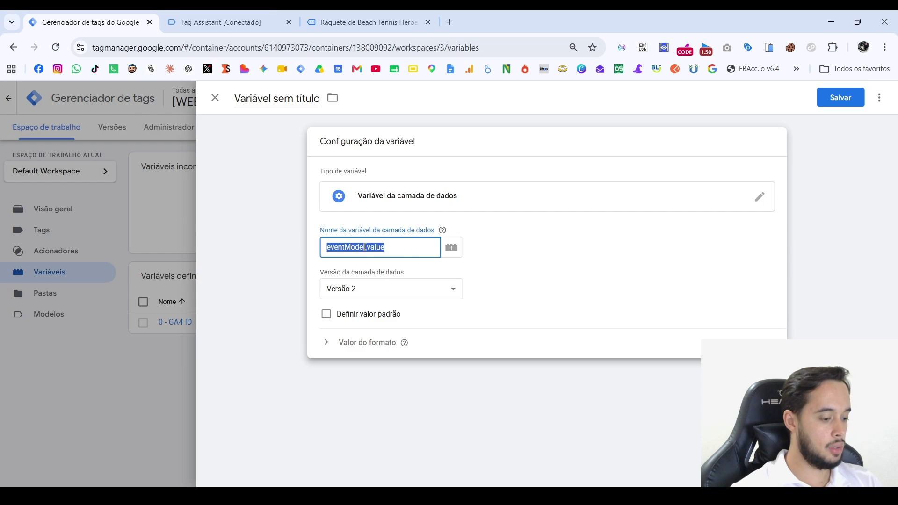
{"action": "double_click", "coordinate": [256, 96]}
{"action": "key", "text": "ctrl+a"}
{"action": "type", "text": "dtl"}
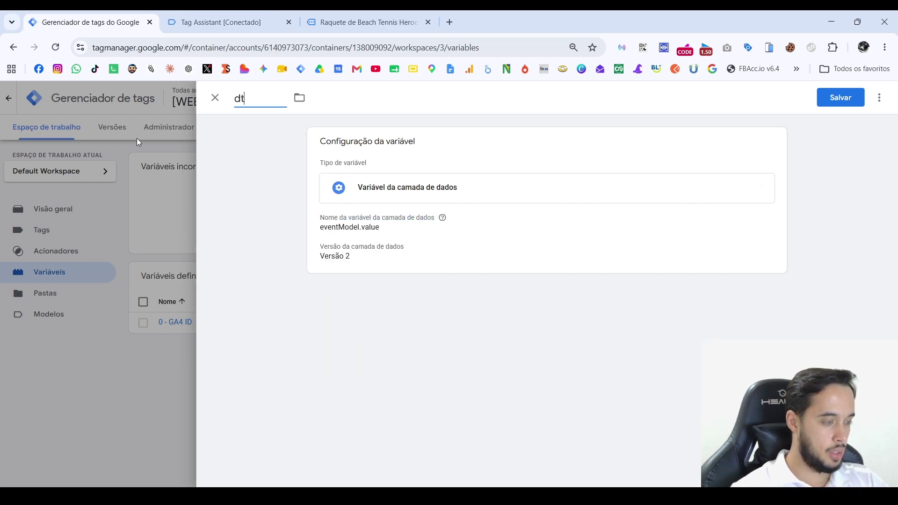
{"action": "type", "text": " -"}
{"action": "key", "text": "ctrl+v"}
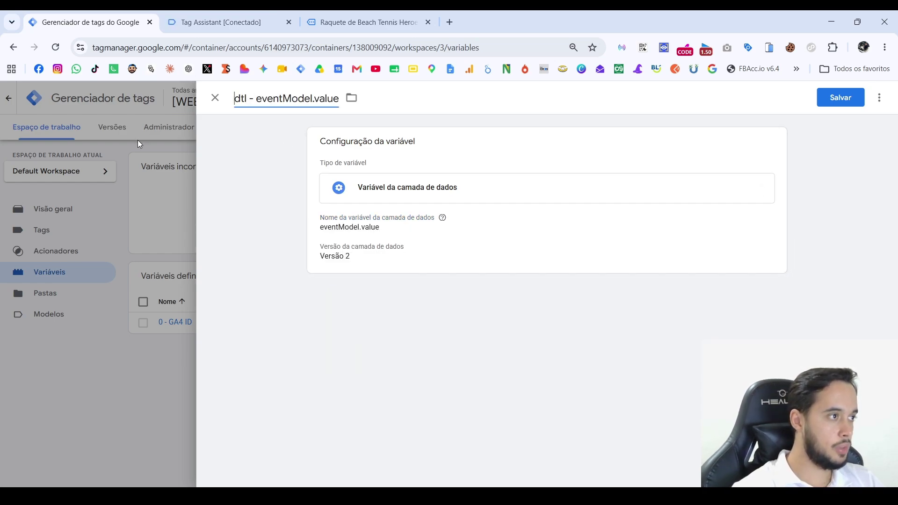
{"action": "left_click", "coordinate": [845, 97]}
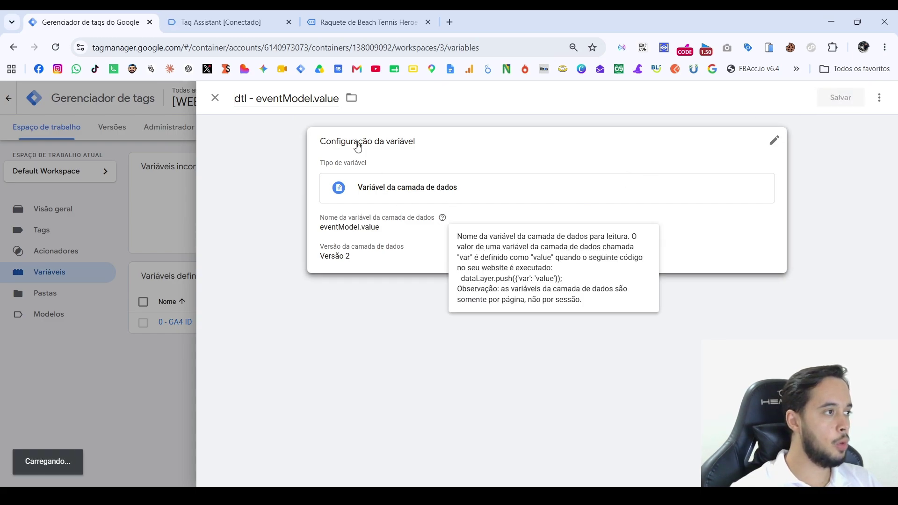
Check the data layer in Tag Assistant and reopen the saved dtl - eventModel.value variable in Google Tag Manager.
{"action": "left_click", "coordinate": [256, 22]}
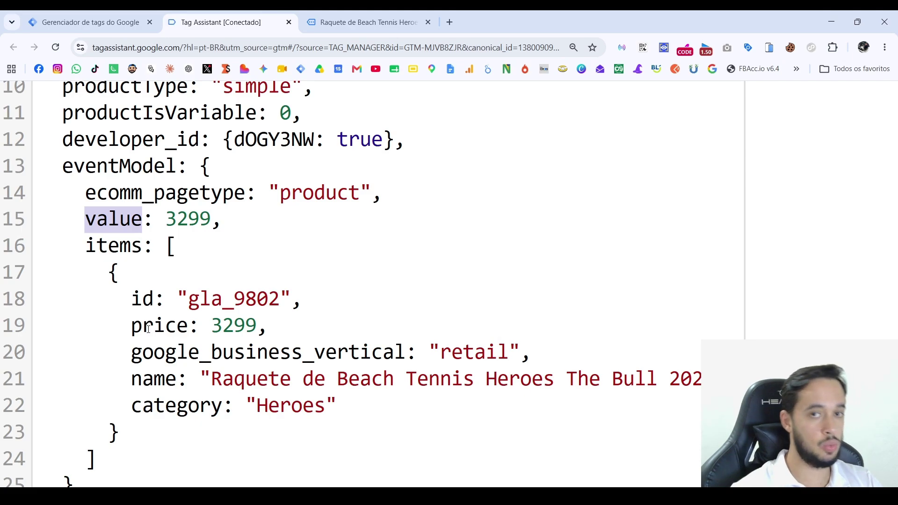
{"action": "left_click", "coordinate": [117, 22]}
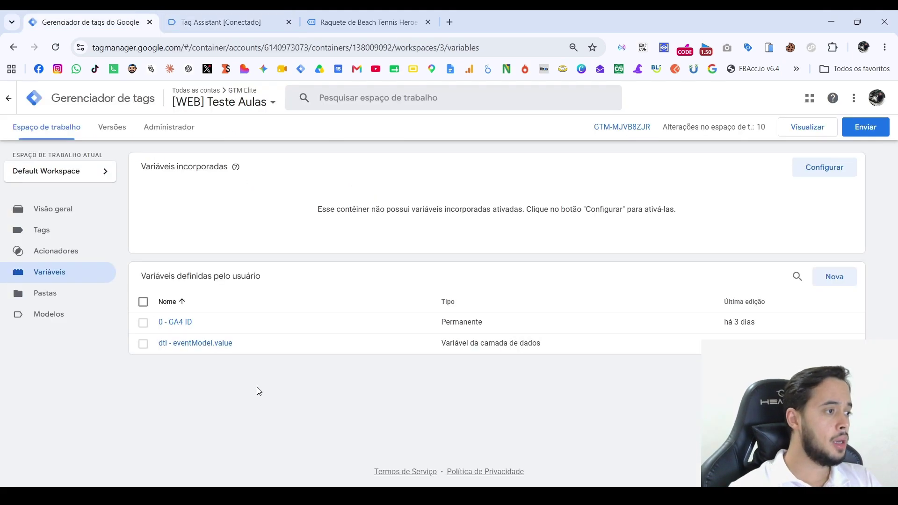
{"action": "left_click", "coordinate": [212, 345]}
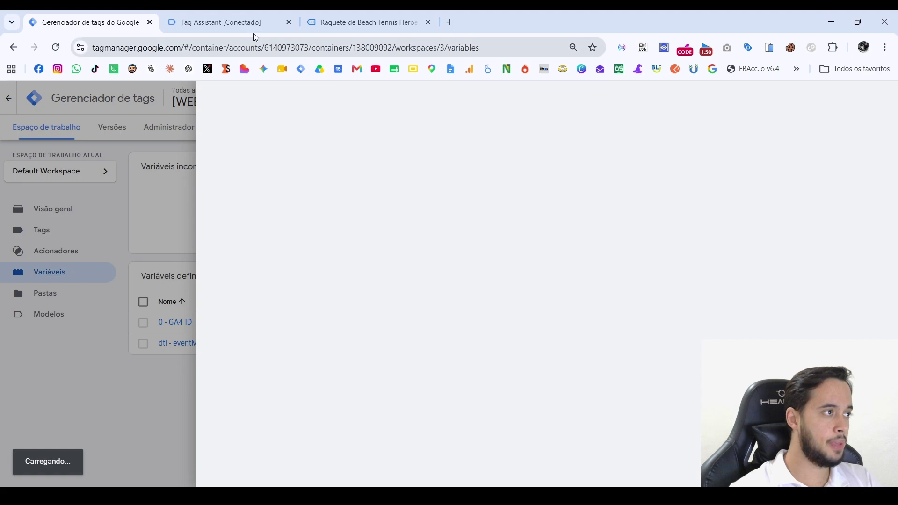
Switch to Tag Assistant and examine how the items array and its full contents nest under eventModel.
{"action": "left_click", "coordinate": [252, 23]}
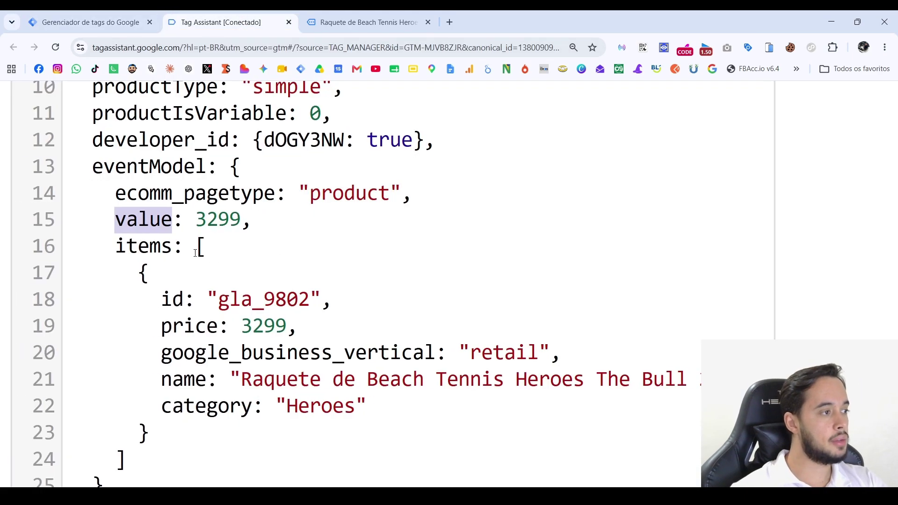
{"action": "left_click", "coordinate": [136, 243]}
{"action": "left_click", "coordinate": [139, 192]}
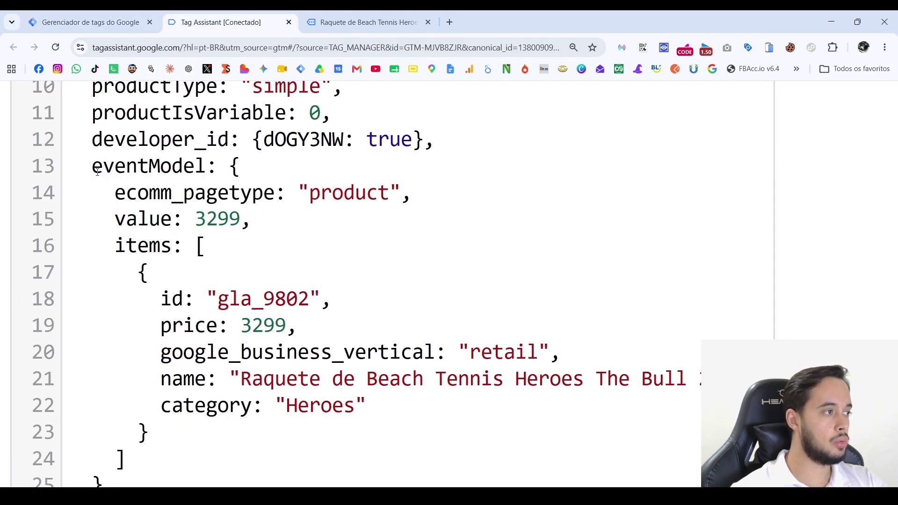
{"action": "left_click_drag", "start_coordinate": [103, 114], "coordinate": [100, 166]}
{"action": "left_click", "coordinate": [126, 167]}
{"action": "left_click", "coordinate": [104, 165]}
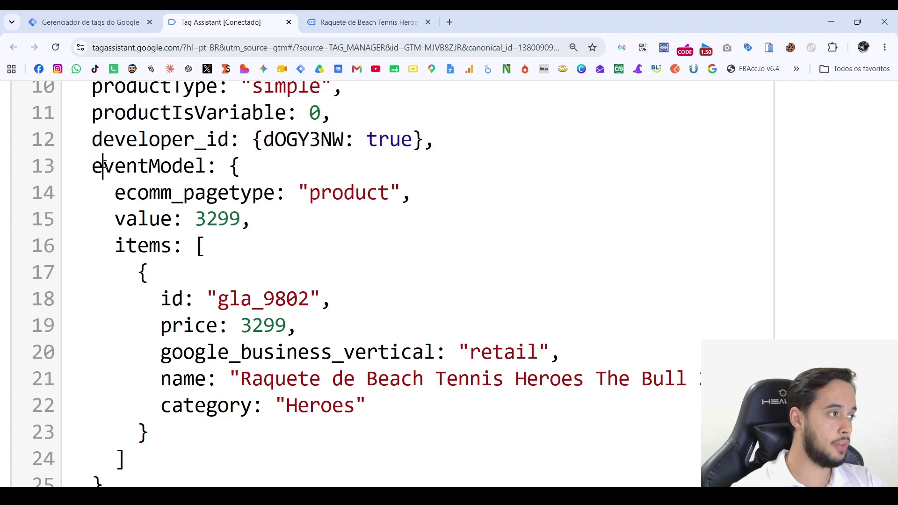
{"action": "left_click", "coordinate": [134, 246]}
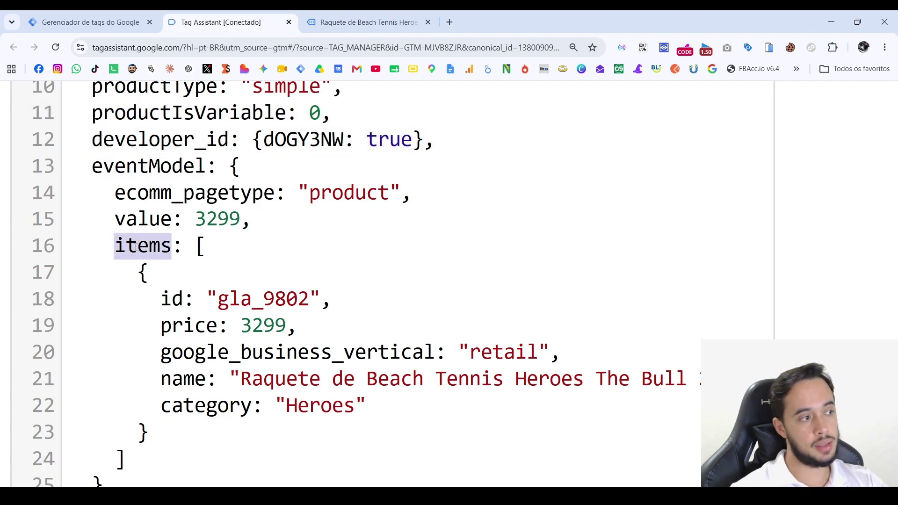
{"action": "left_click_drag", "start_coordinate": [200, 246], "coordinate": [125, 461]}
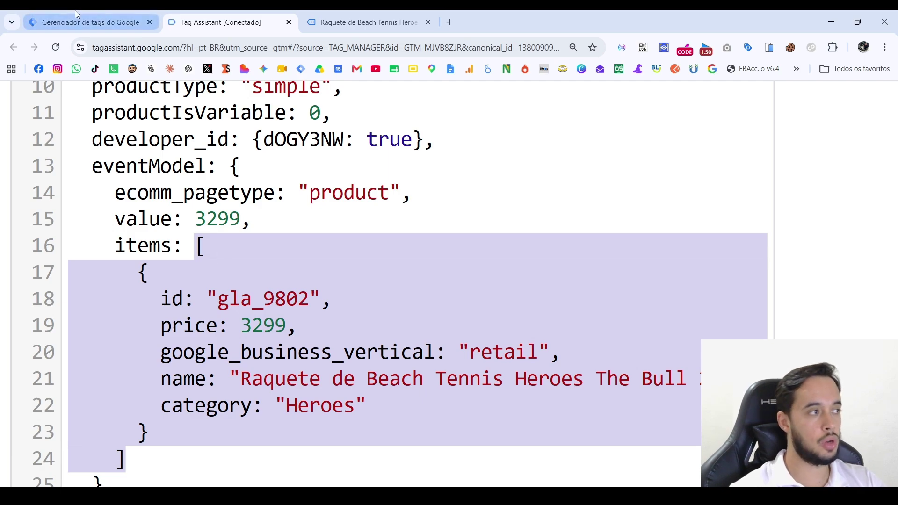
Duplicate the dtl - eventModel.value variable in Google Tag Manager and remove the "Cópia de" prefix from the copy's name.
{"action": "left_click", "coordinate": [89, 22]}
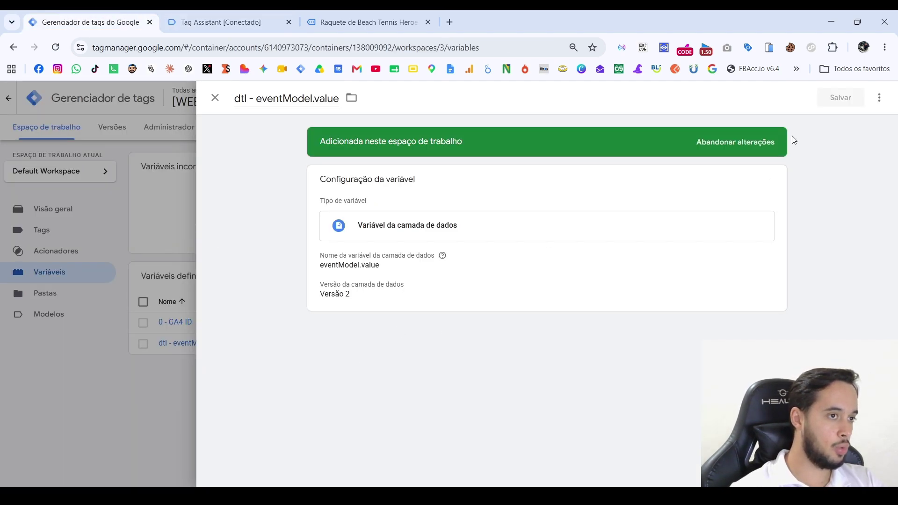
{"action": "left_click", "coordinate": [880, 97]}
{"action": "left_click", "coordinate": [876, 123]}
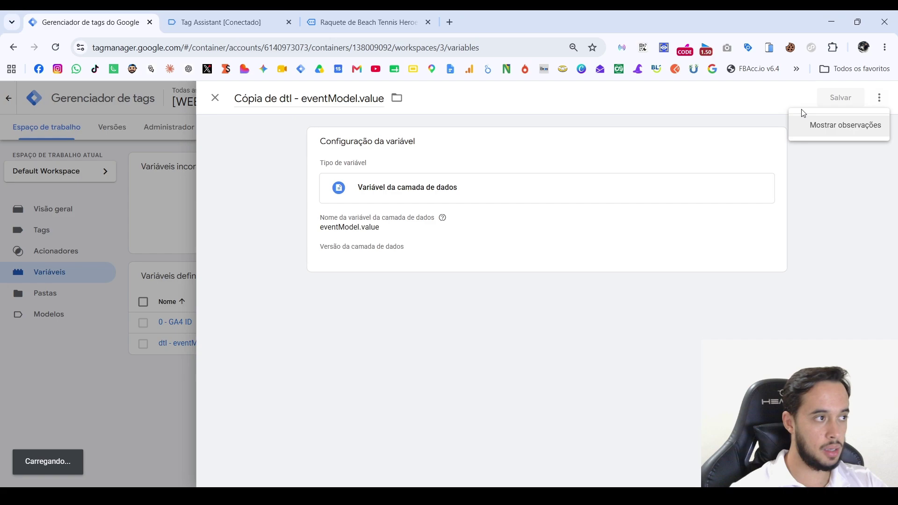
{"action": "double_click", "coordinate": [272, 99]}
{"action": "key", "text": "BackSpace"}
{"action": "key", "text": "ctrl+BackSpace"}
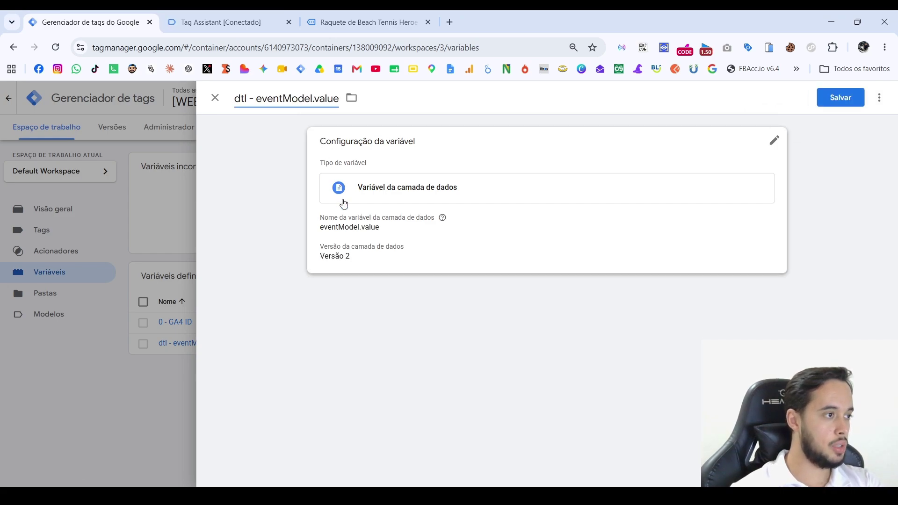
Set the copied variable's data layer variable name to eventModel.items, taking the items key from Tag Assistant.
{"action": "left_click", "coordinate": [421, 250]}
{"action": "left_click", "coordinate": [245, 19]}
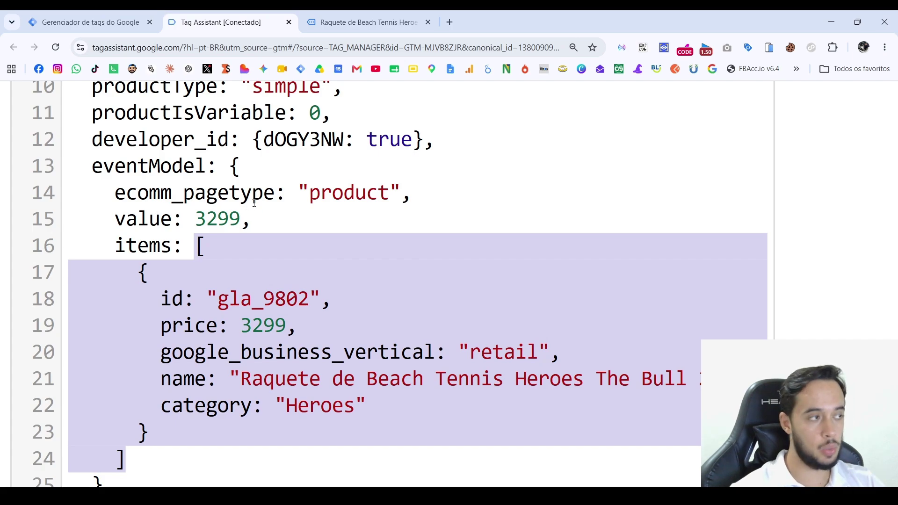
{"action": "double_click", "coordinate": [177, 244]}
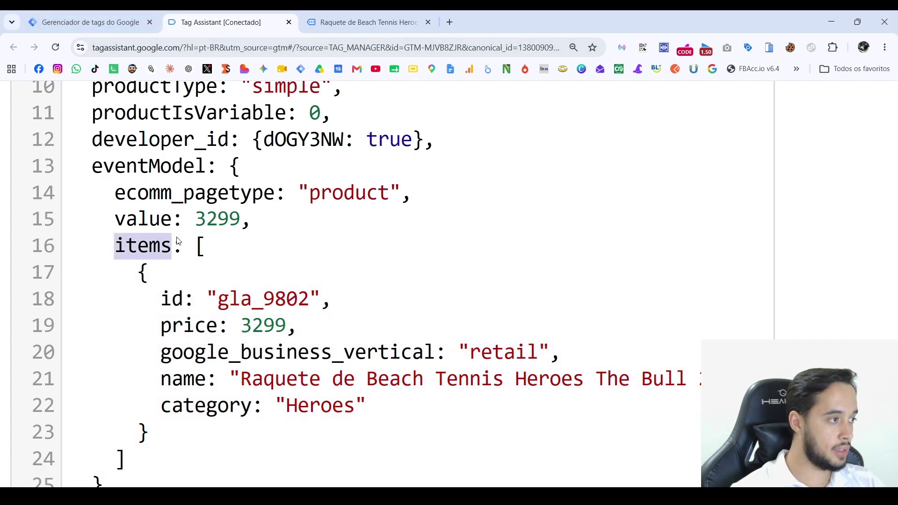
{"action": "left_click", "coordinate": [93, 22]}
{"action": "left_click", "coordinate": [382, 247]}
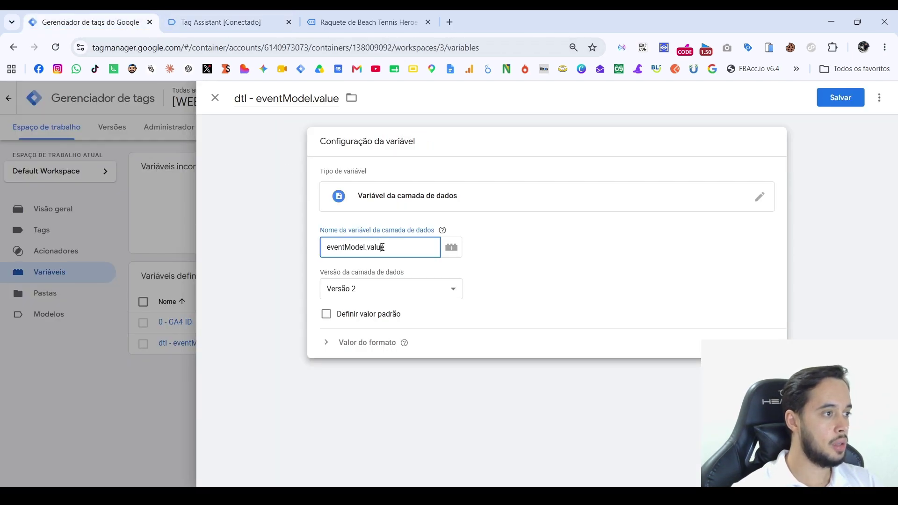
{"action": "double_click", "coordinate": [382, 247]}
{"action": "type", "text": "items"}
Check the extent of the items array in Tag Assistant and extend the data layer variable name in Google Tag Manager to "eventModel.items.0.".
{"action": "left_click", "coordinate": [230, 21]}
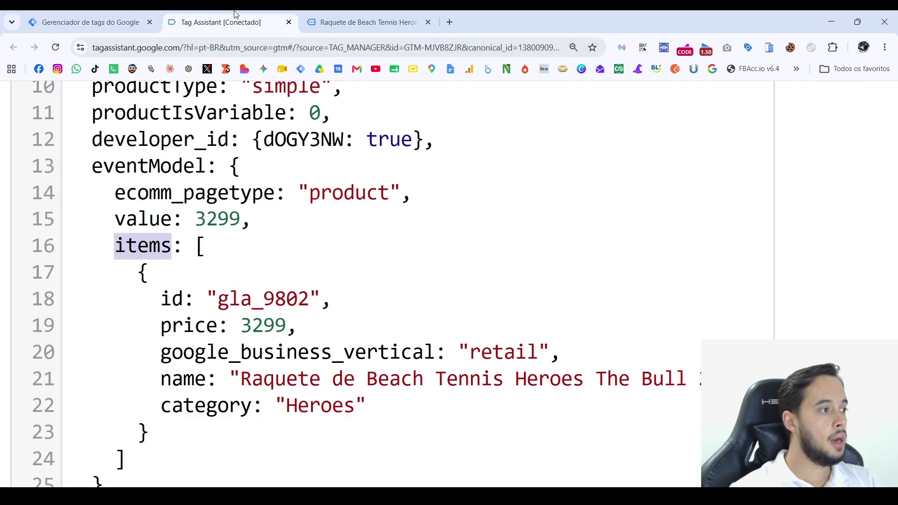
{"action": "left_click_drag", "start_coordinate": [195, 246], "coordinate": [129, 456]}
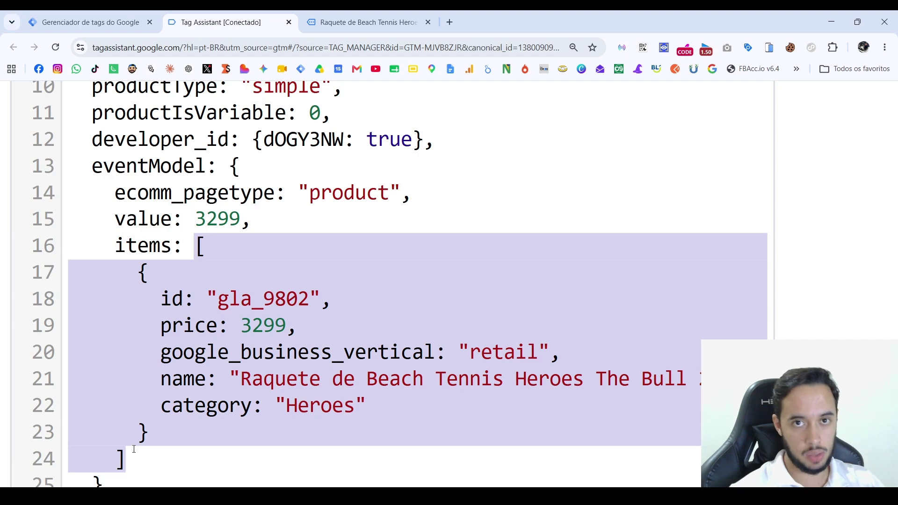
{"action": "left_click", "coordinate": [91, 22]}
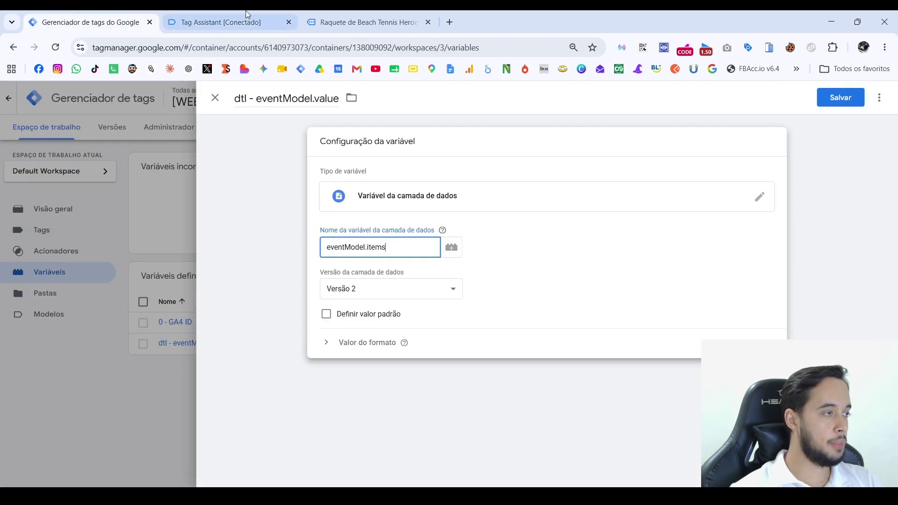
{"action": "left_click", "coordinate": [225, 22]}
{"action": "left_click", "coordinate": [126, 21]}
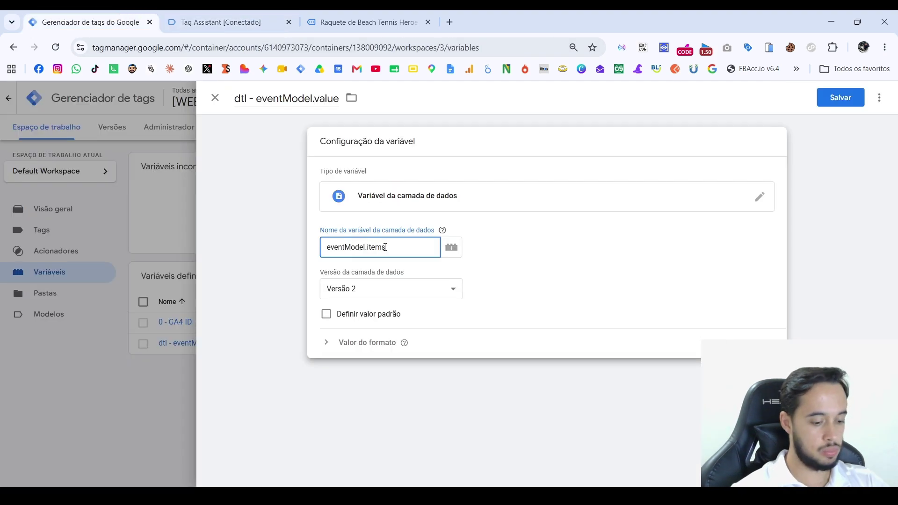
{"action": "left_click", "coordinate": [257, 19]}
{"action": "left_click", "coordinate": [131, 19]}
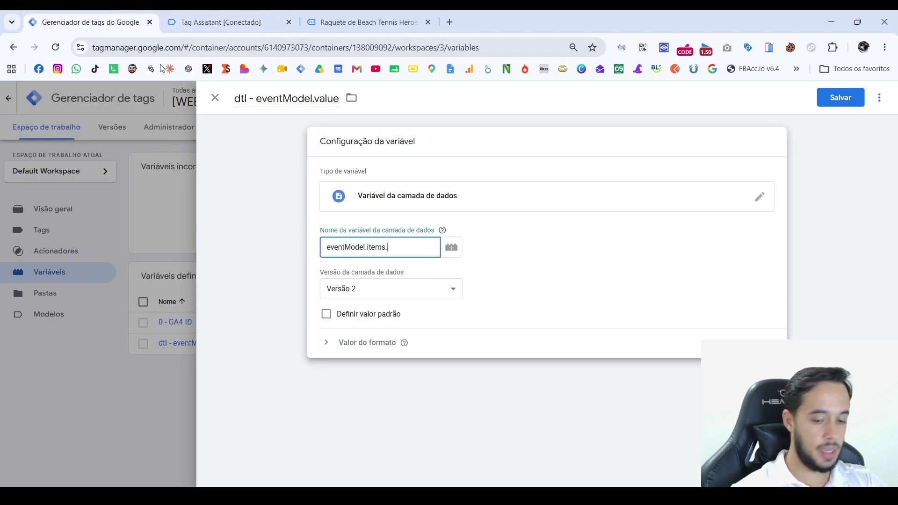
{"action": "type", "text": ".0."}
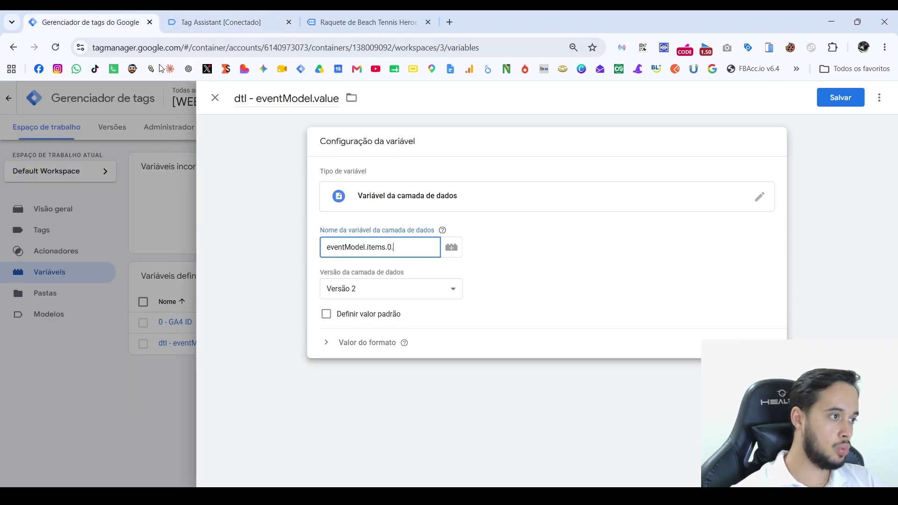
Complete the path as eventModel.items.0.price using the price key from Tag Assistant, and rename the variable dtl - eventModel.items.0.price.
{"action": "left_click", "coordinate": [202, 20]}
{"action": "double_click", "coordinate": [188, 328]}
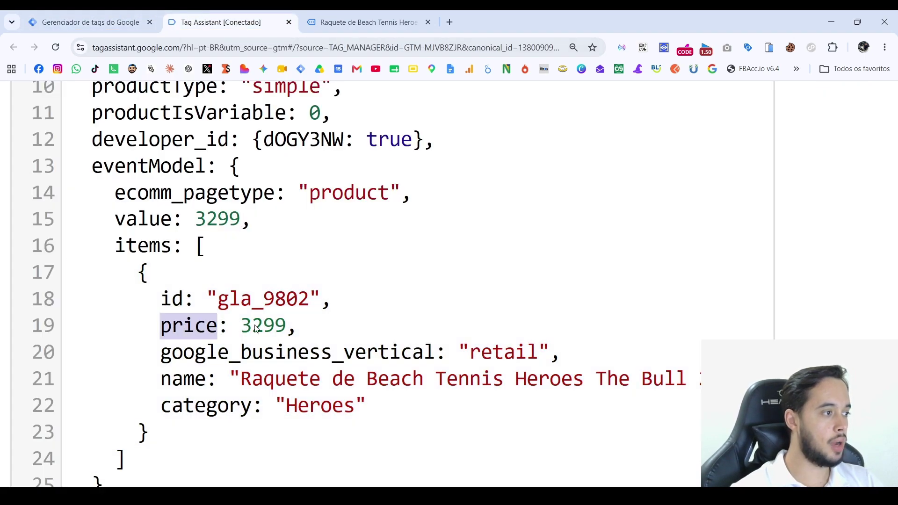
{"action": "left_click", "coordinate": [89, 22]}
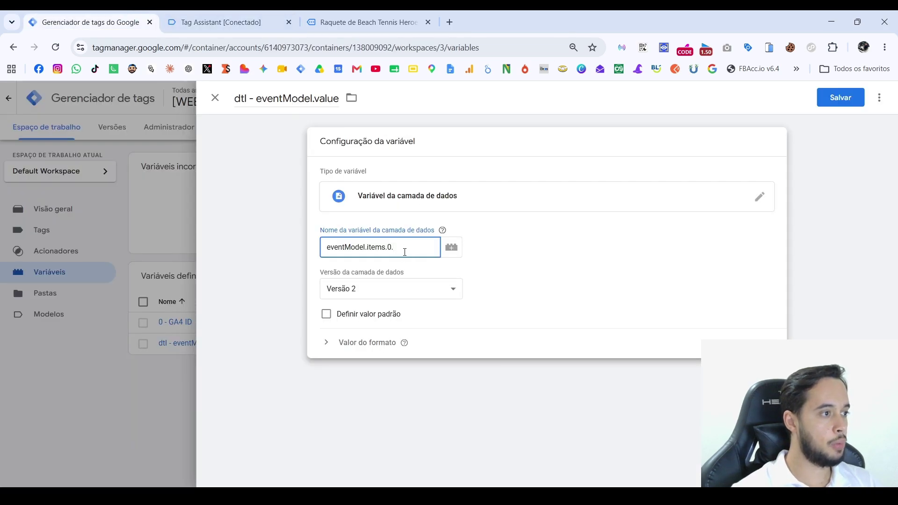
{"action": "triple_click", "coordinate": [372, 251]}
{"action": "key", "text": "ctrl+c"}
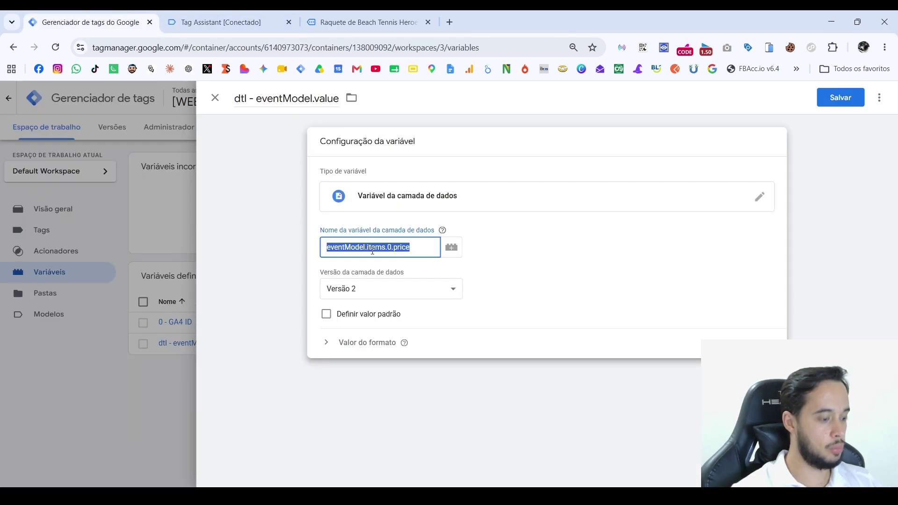
{"action": "double_click", "coordinate": [280, 98]}
{"action": "key", "text": "ctrl+v"}
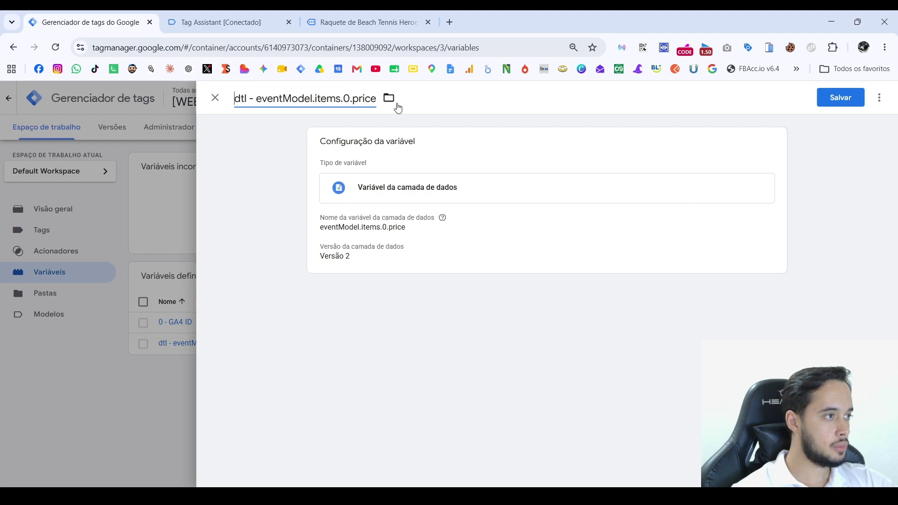
Append "[na matriz]" to the name of the dtl - eventModel.items.0.price variable and save it.
{"action": "left_click_drag", "start_coordinate": [289, 207], "coordinate": [323, 180]}
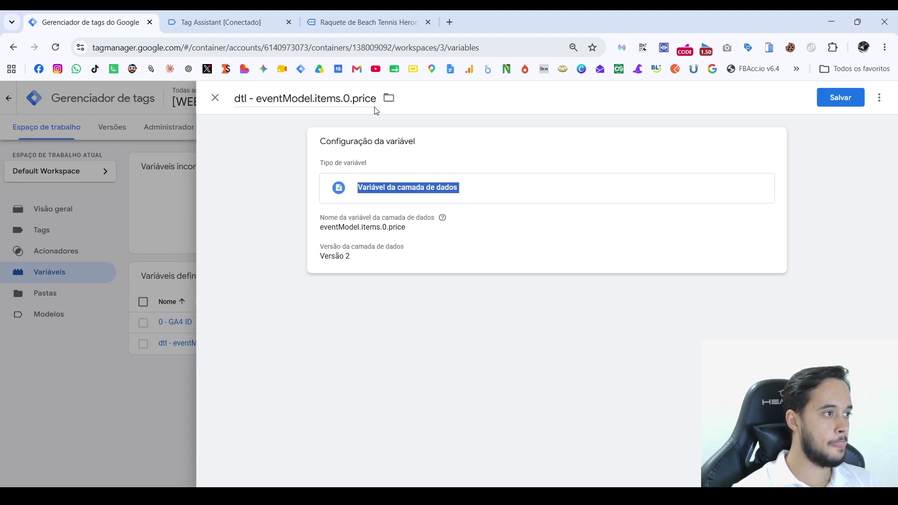
{"action": "left_click_drag", "start_coordinate": [350, 99], "coordinate": [427, 101]}
{"action": "key", "text": "Right"}
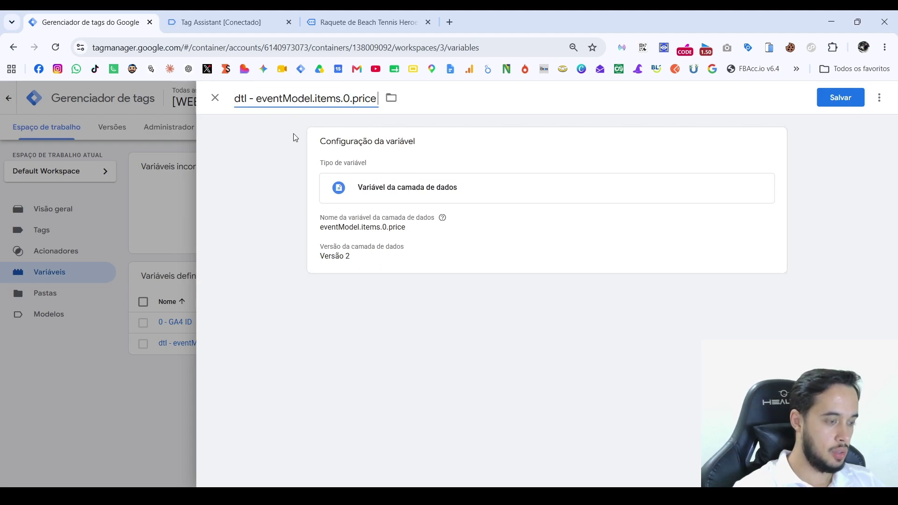
{"action": "type", "text": "["}
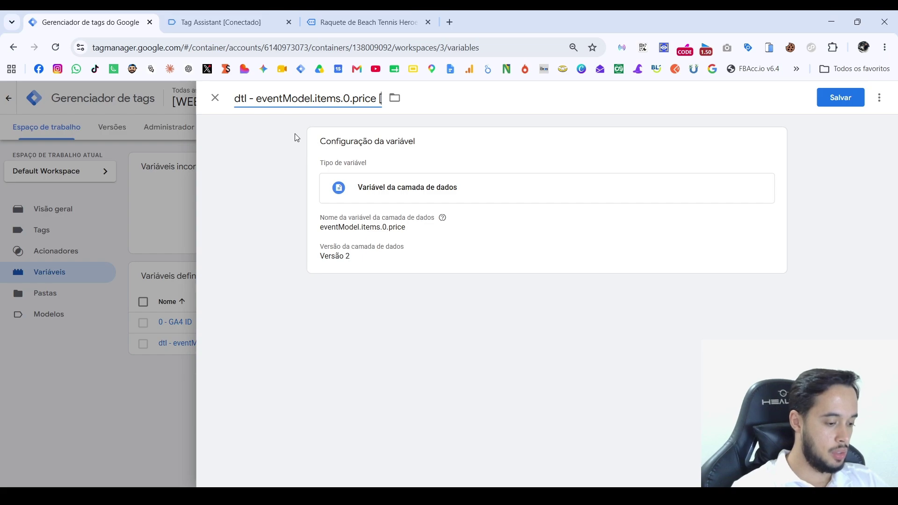
{"action": "type", "text": "dentro"}
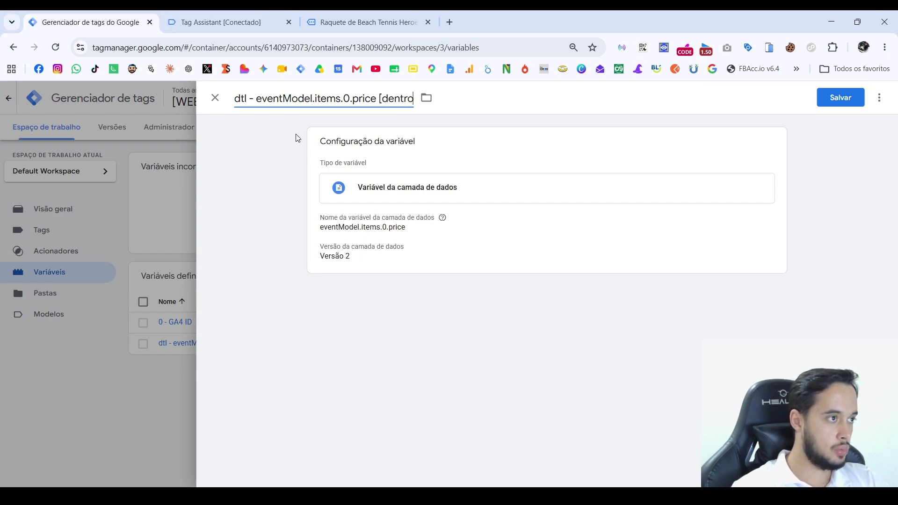
{"action": "key", "text": "BackSpace"}
{"action": "key", "text": "BackSpace"}
{"action": "key", "text": "BackSpace"}
{"action": "key", "text": "BackSpace"}
{"action": "key", "text": "BackSpace"}
{"action": "key", "text": "BackSpace"}
{"action": "type", "text": "na"}
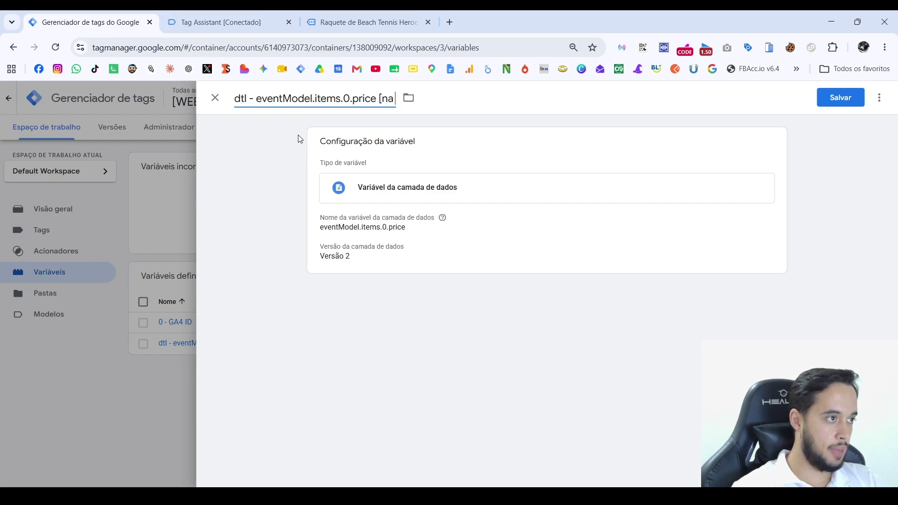
{"action": "type", "text": " matriz]"}
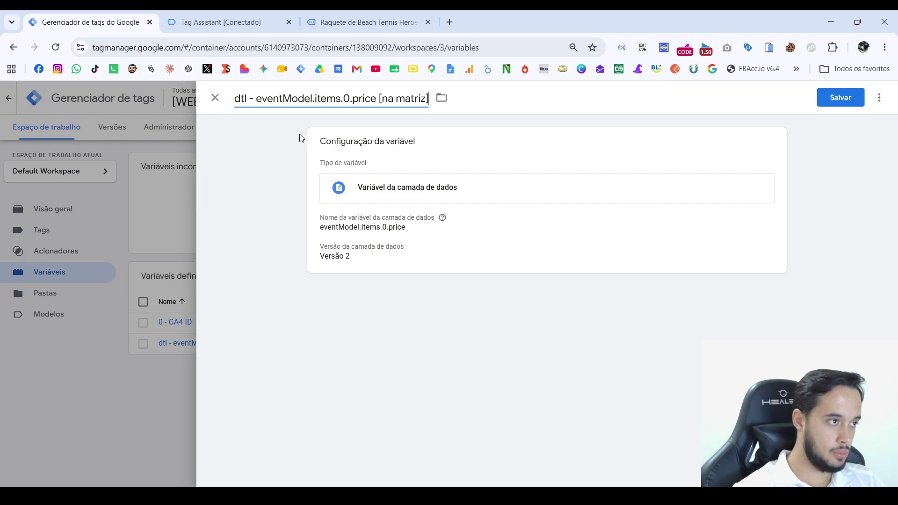
{"action": "left_click", "coordinate": [842, 98]}
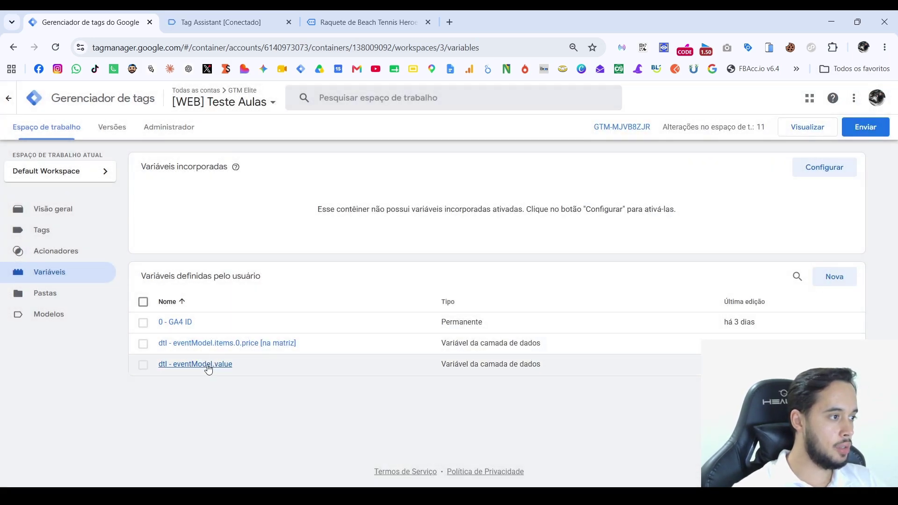
Open the dtl - eventModel.value variable and rename it dtl - eventModel.value [sem matriz].
{"action": "left_click", "coordinate": [206, 365]}
{"action": "left_click_drag", "start_coordinate": [273, 100], "coordinate": [413, 108]}
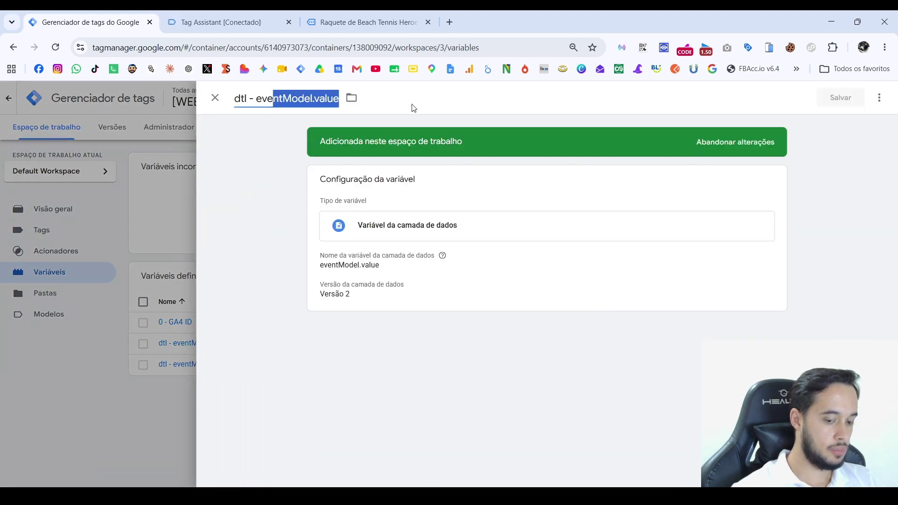
{"action": "key", "text": "Right"}
{"action": "type", "text": "[sem"}
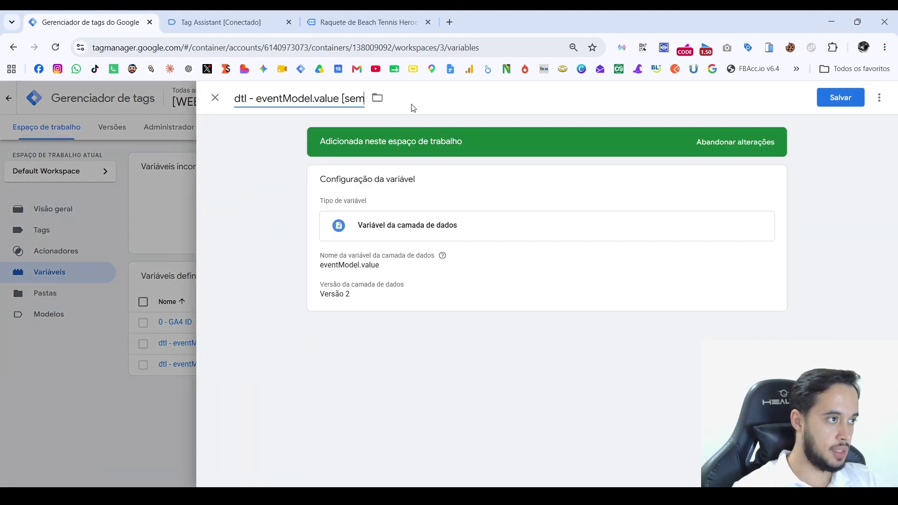
{"action": "type", "text": " matriz]"}
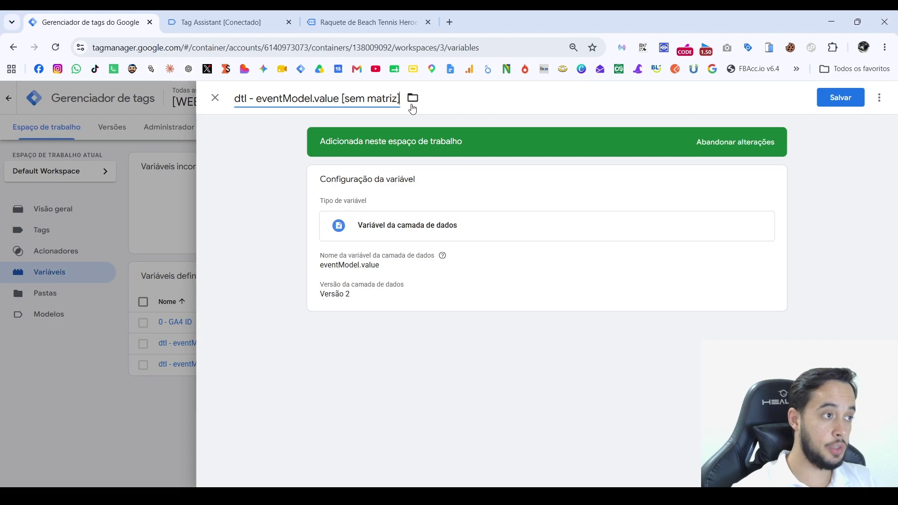
Compare the positions of the value and price keys in Tag Assistant, and save the renamed variable in Google Tag Manager.
{"action": "left_click", "coordinate": [222, 23]}
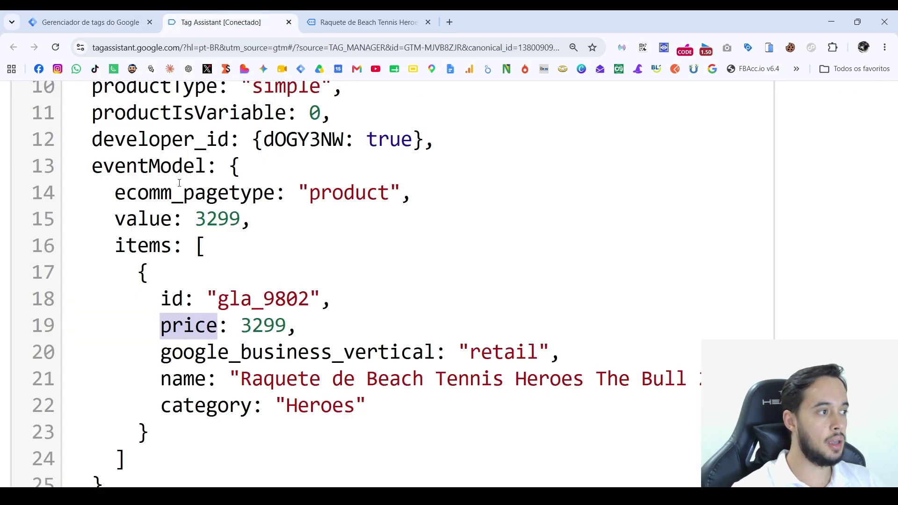
{"action": "left_click_drag", "start_coordinate": [138, 222], "coordinate": [206, 220]}
{"action": "left_click", "coordinate": [134, 19]}
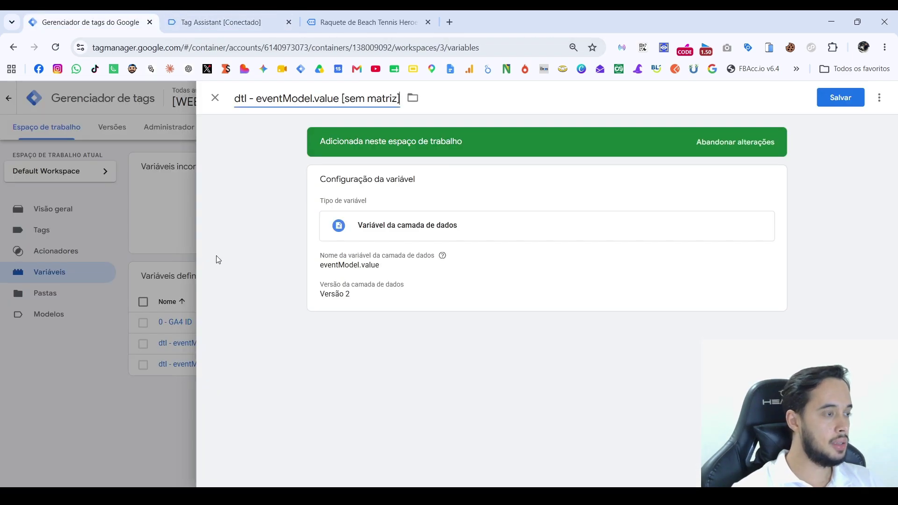
{"action": "left_click", "coordinate": [255, 15]}
{"action": "left_click_drag", "start_coordinate": [165, 327], "coordinate": [264, 328]}
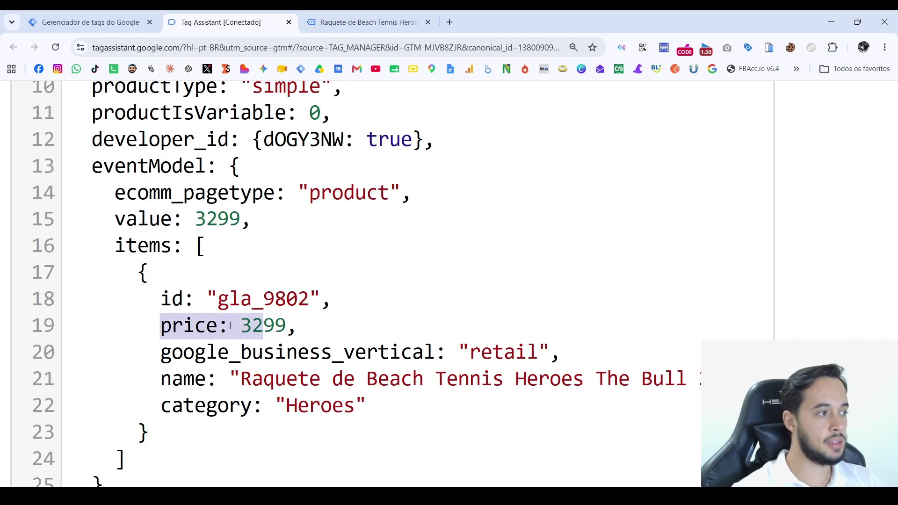
{"action": "left_click", "coordinate": [139, 221]}
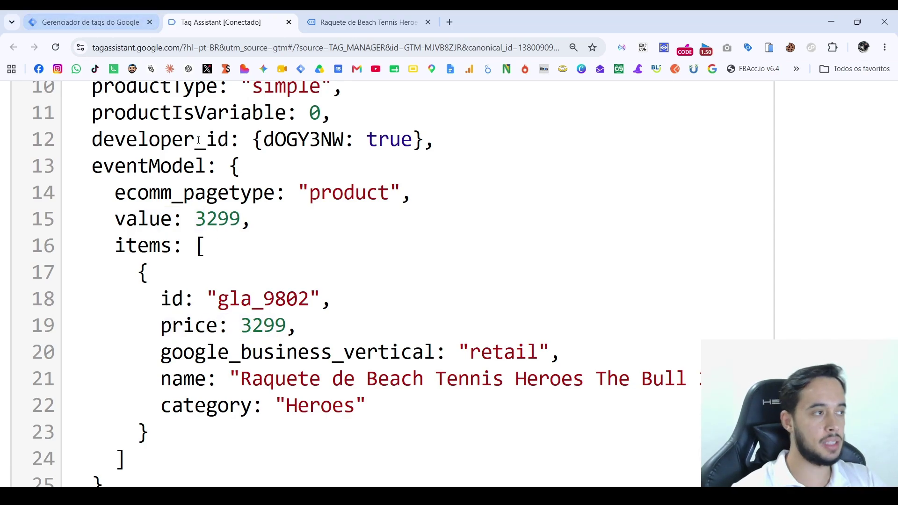
{"action": "left_click", "coordinate": [140, 17]}
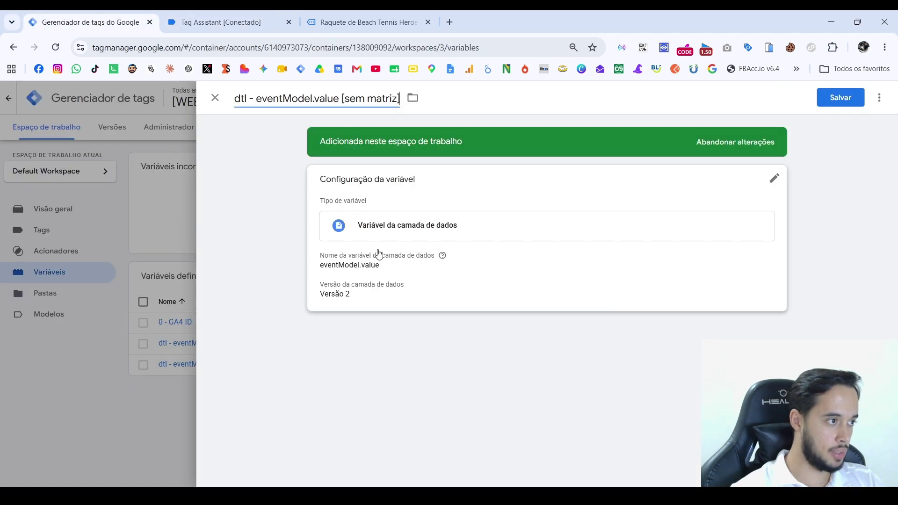
{"action": "left_click", "coordinate": [838, 97]}
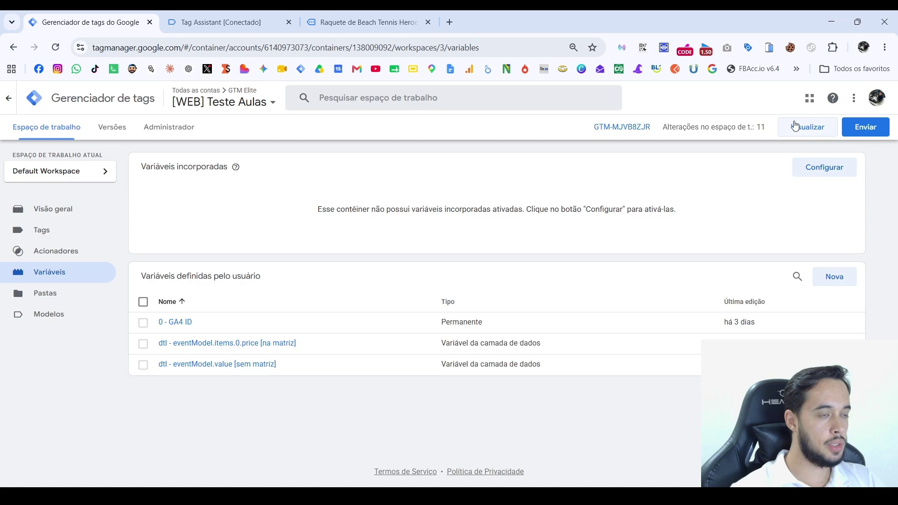
Preview the container in Tag Assistant and inspect both data layer variables' values for view_item event 10.
{"action": "left_click", "coordinate": [802, 133]}
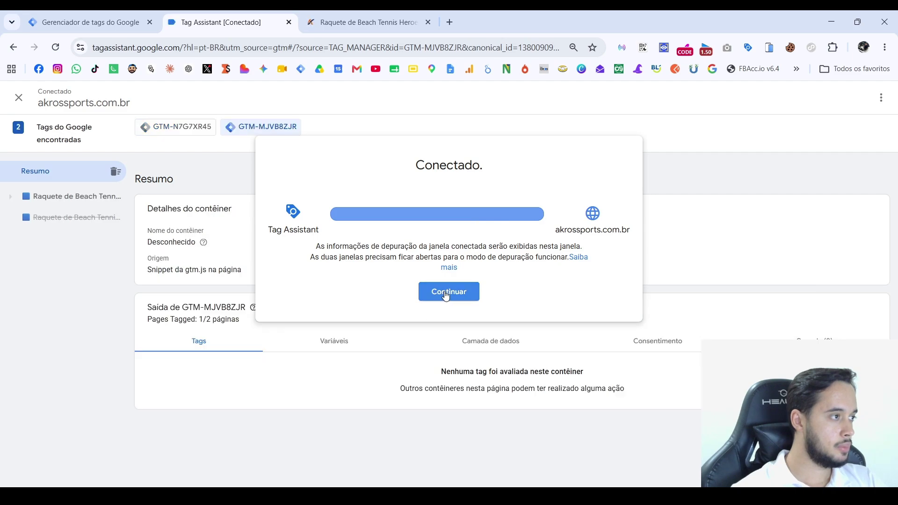
{"action": "left_click", "coordinate": [446, 294]}
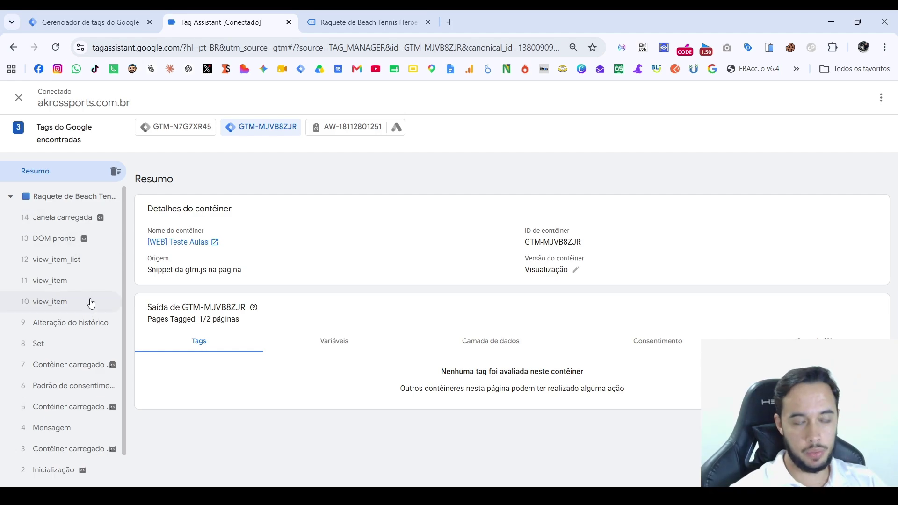
{"action": "left_click", "coordinate": [70, 305]}
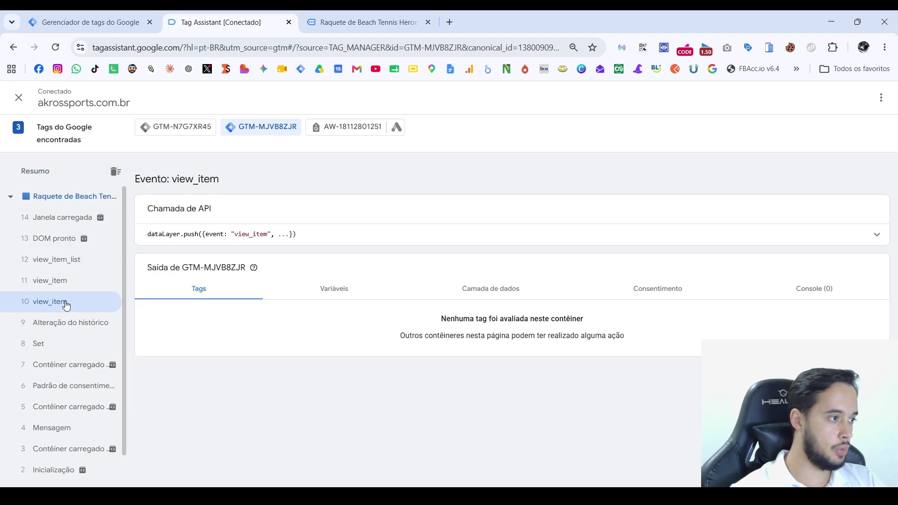
{"action": "left_click", "coordinate": [333, 292]}
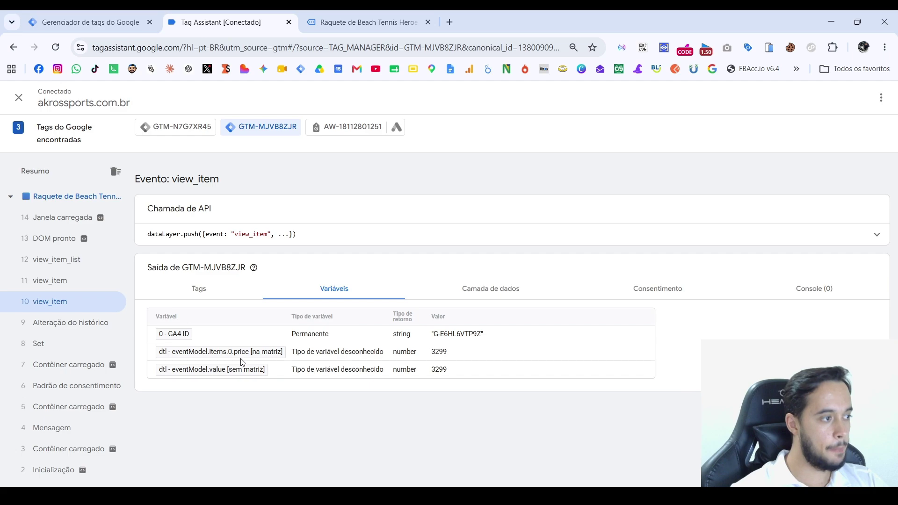
{"action": "scroll", "coordinate": [239, 360], "scroll_direction": "up", "scroll_amount": 5, "text": "ctrl"}
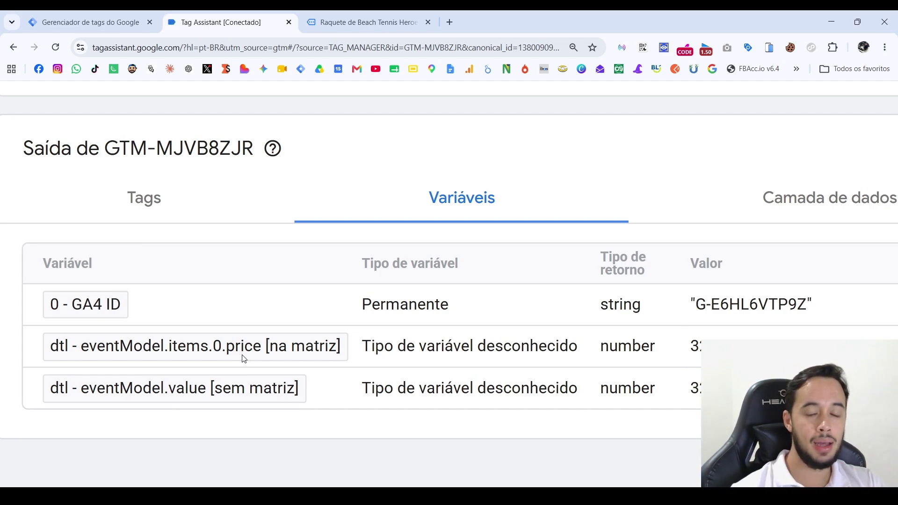
{"action": "scroll", "coordinate": [325, 361], "scroll_direction": "down", "scroll_amount": 5}
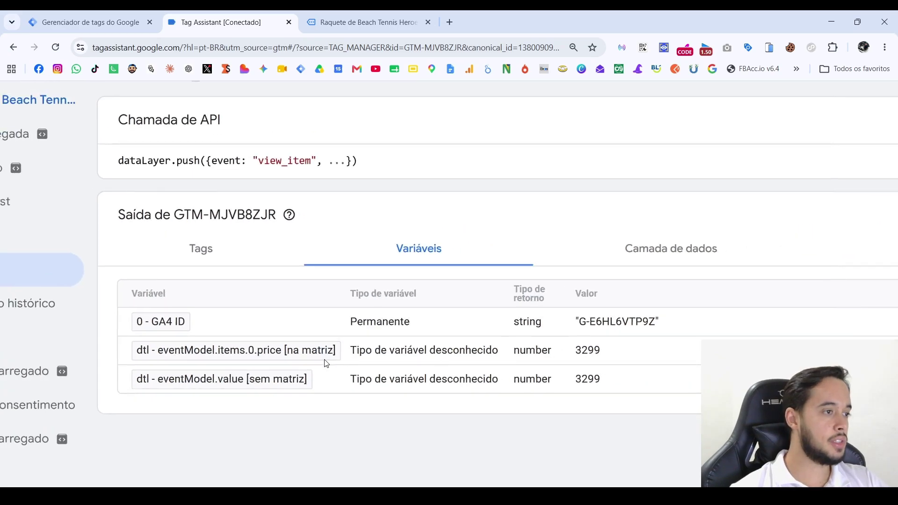
Examine the value key under eventModel in the data layer of view_item event 10.
{"action": "left_click", "coordinate": [466, 293]}
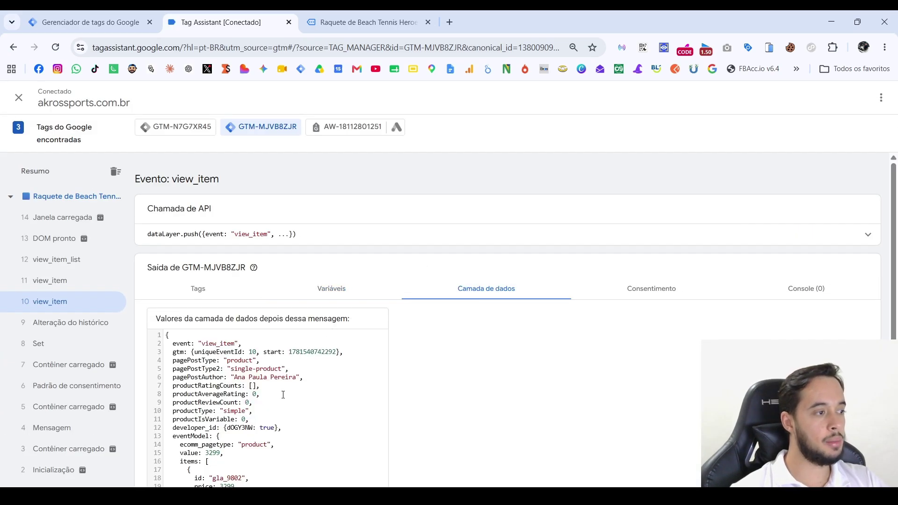
{"action": "scroll", "coordinate": [283, 395], "scroll_direction": "down", "scroll_amount": 2}
{"action": "scroll", "coordinate": [214, 392], "scroll_direction": "up", "scroll_amount": 5}
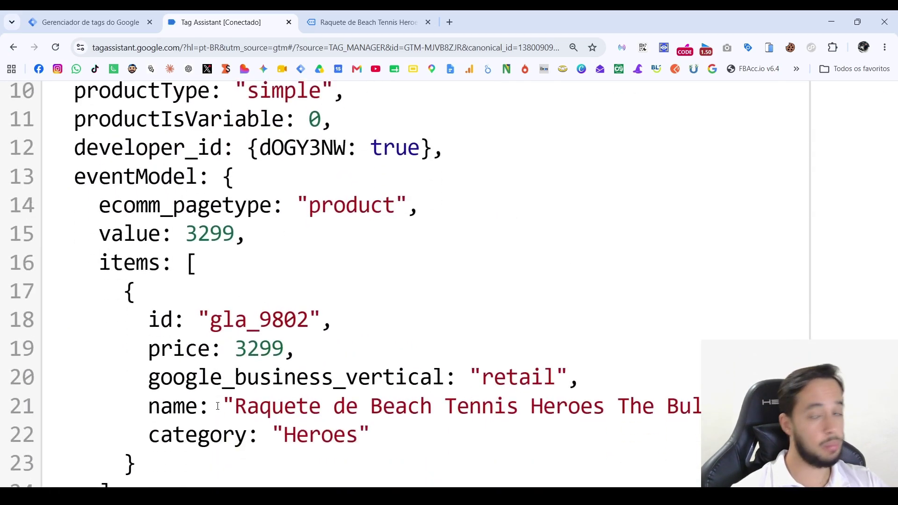
{"action": "double_click", "coordinate": [136, 244]}
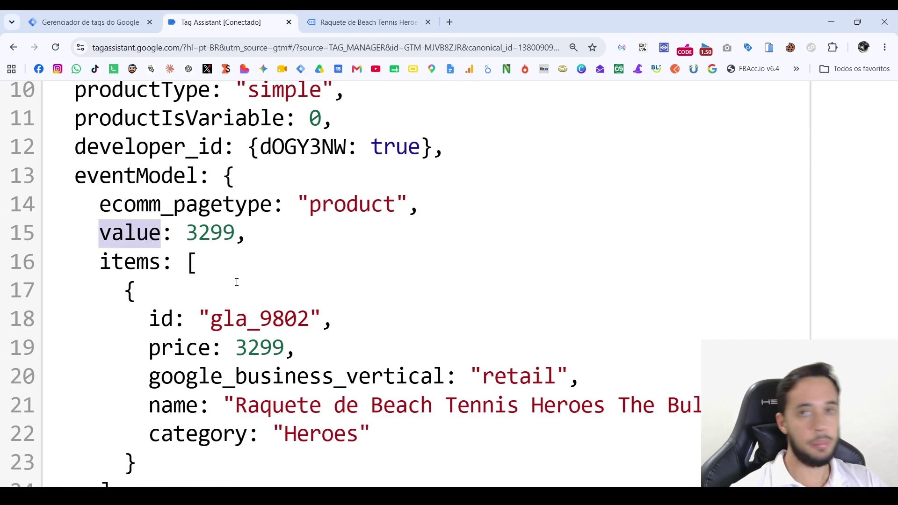
Examine the id, name and category keys inside the items array of view_item event 10's data layer.
{"action": "scroll", "coordinate": [251, 313], "scroll_direction": "down", "scroll_amount": 2}
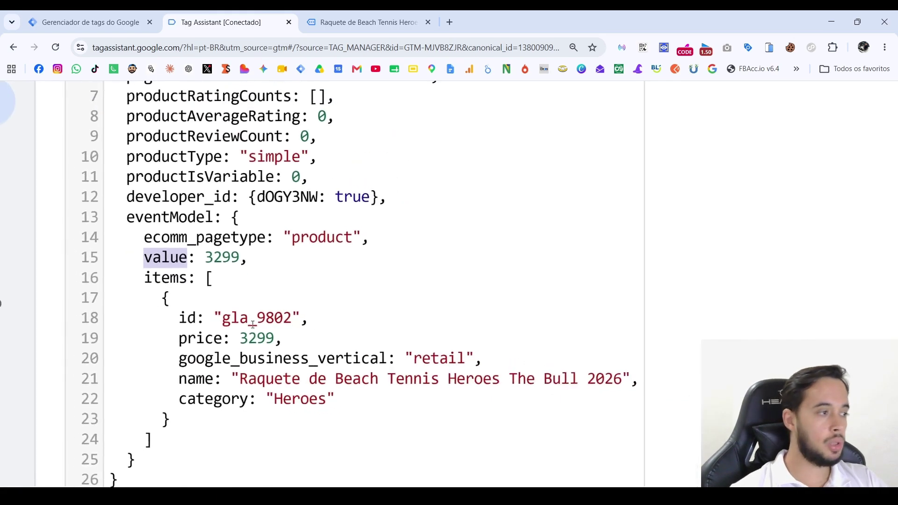
{"action": "double_click", "coordinate": [187, 318]}
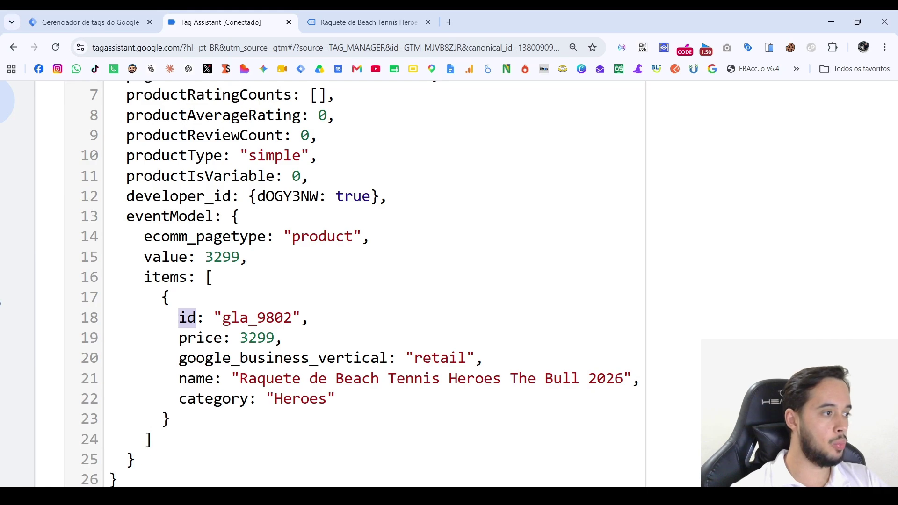
{"action": "double_click", "coordinate": [205, 399]}
{"action": "double_click", "coordinate": [205, 380]}
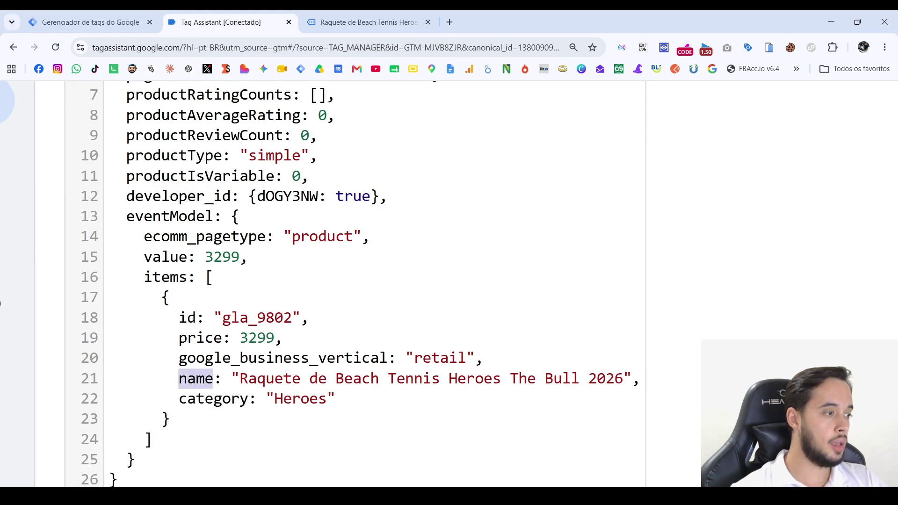
{"action": "left_click", "coordinate": [214, 396]}
{"action": "scroll", "coordinate": [312, 307], "scroll_direction": "down", "scroll_amount": 5}
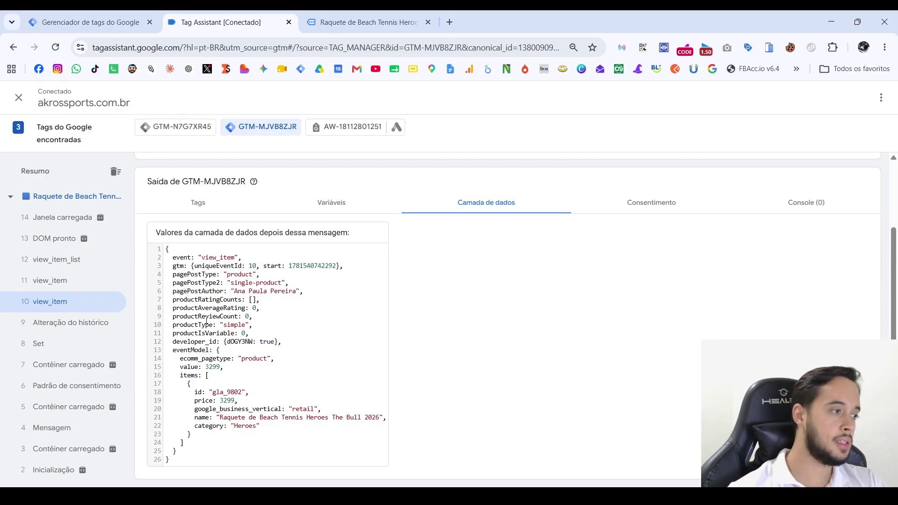
Examine the top-level keys from event down to developer_id in the data layer of view_item event 10.
{"action": "scroll", "coordinate": [216, 319], "scroll_direction": "up", "scroll_amount": 1}
{"action": "scroll", "coordinate": [200, 307], "scroll_direction": "up", "scroll_amount": 5}
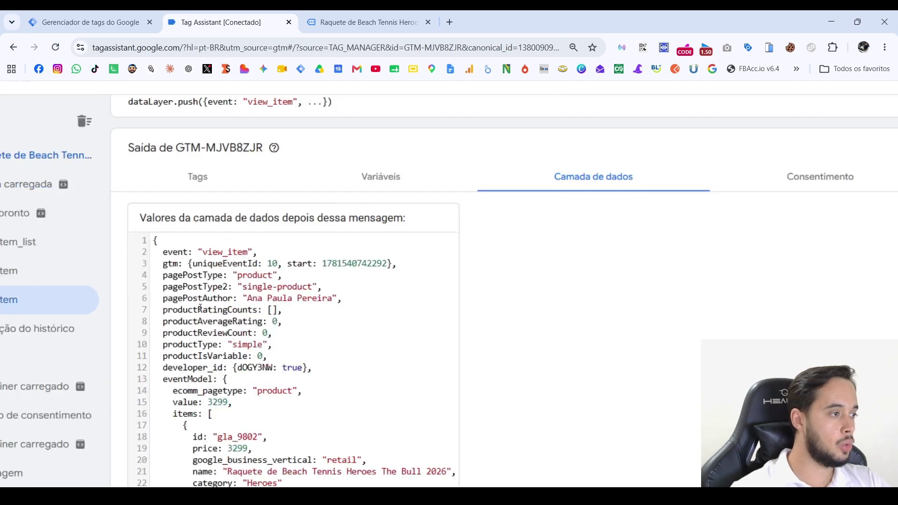
{"action": "scroll", "coordinate": [187, 262], "scroll_direction": "down", "scroll_amount": 1}
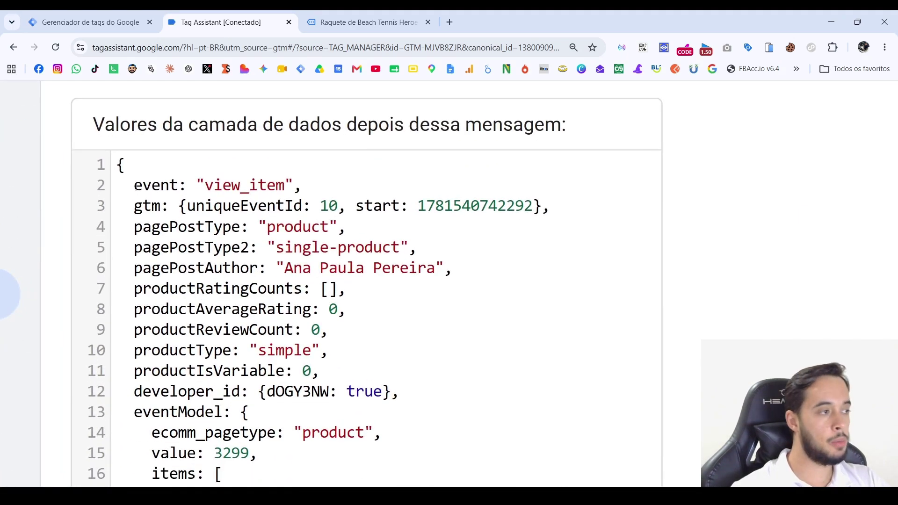
{"action": "left_click_drag", "start_coordinate": [135, 185], "coordinate": [135, 328]}
{"action": "left_click", "coordinate": [134, 309]}
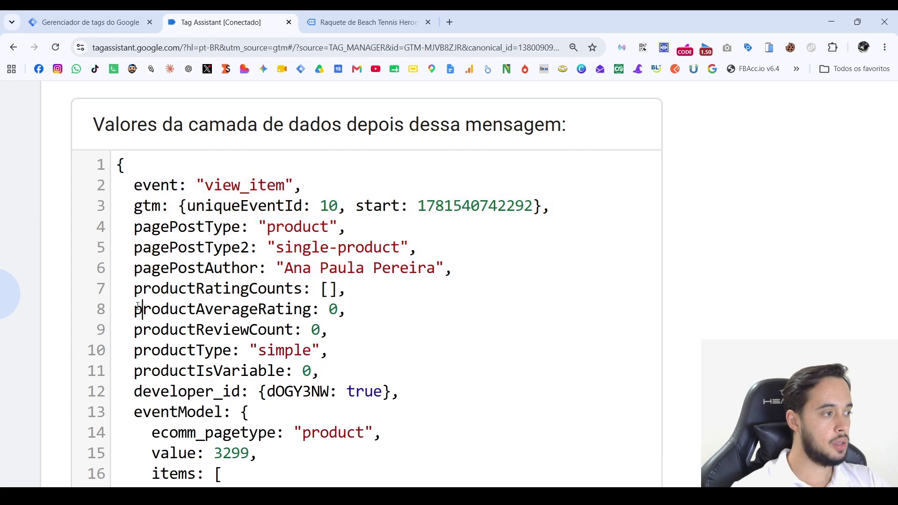
{"action": "left_click", "coordinate": [131, 293]}
{"action": "key", "text": "Down"}
{"action": "key", "text": "Down"}
{"action": "key", "text": "Down"}
{"action": "key", "text": "Down"}
{"action": "key", "text": "Down"}
{"action": "key", "text": "Down"}
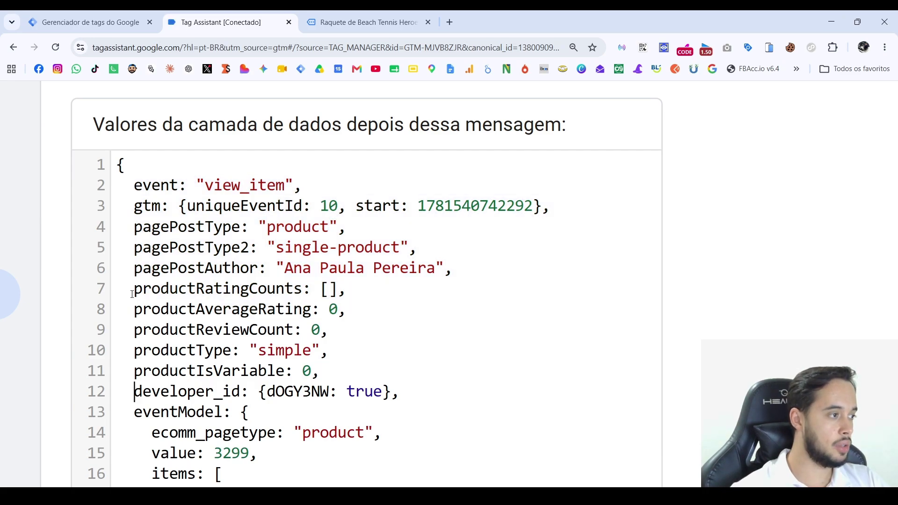
Examine the eventModel key and the keys nested under it in the data layer.
{"action": "scroll", "coordinate": [131, 294], "scroll_direction": "down", "scroll_amount": 2}
{"action": "scroll", "coordinate": [132, 294], "scroll_direction": "down", "scroll_amount": 3}
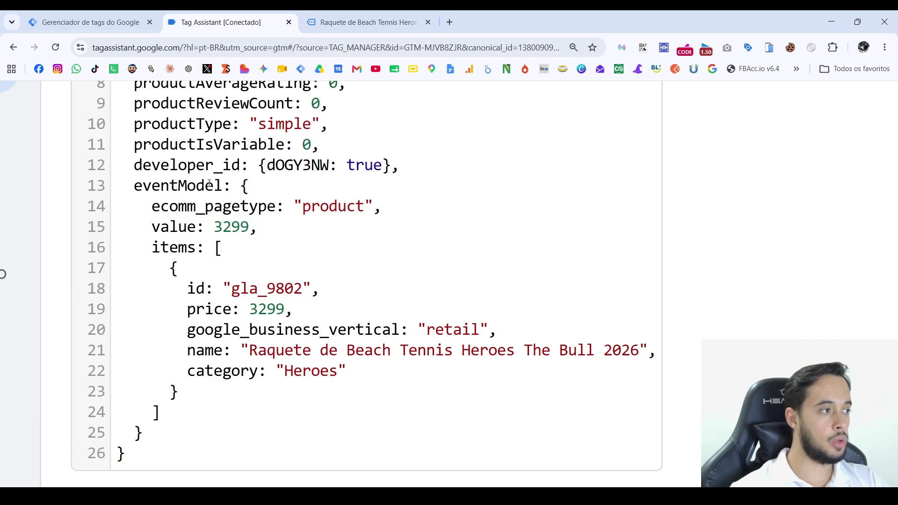
{"action": "double_click", "coordinate": [161, 188]}
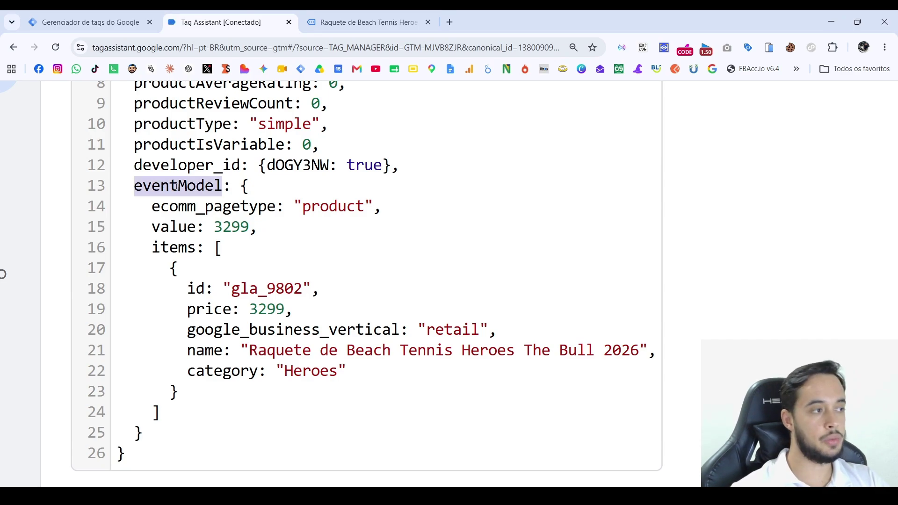
{"action": "left_click", "coordinate": [177, 187]}
{"action": "left_click", "coordinate": [167, 186]}
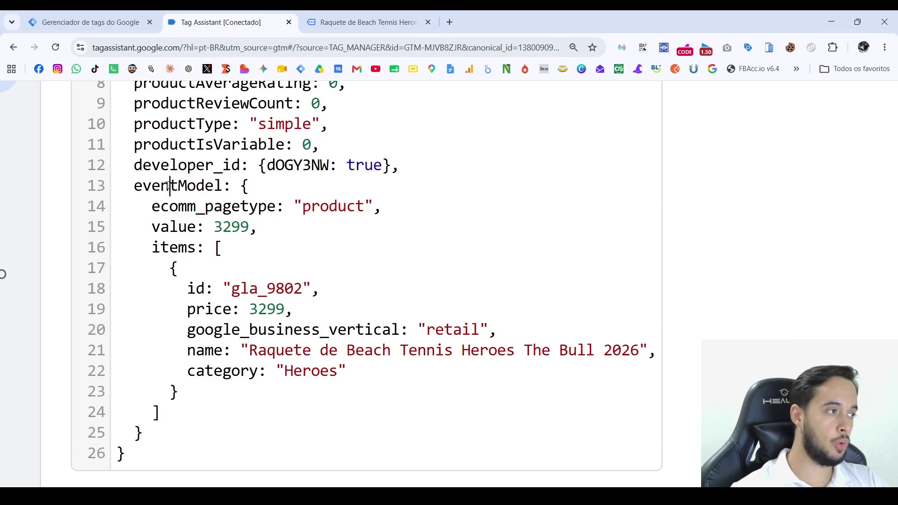
{"action": "double_click", "coordinate": [167, 186]}
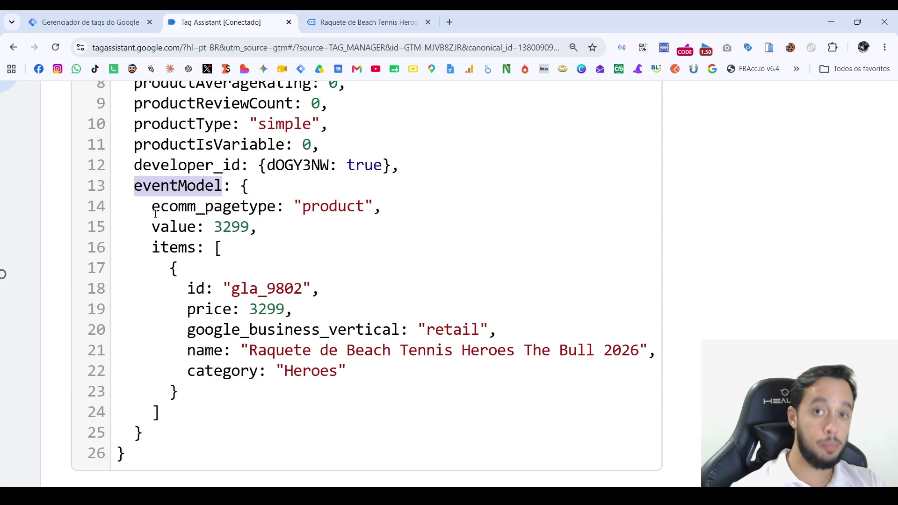
Open the dtl - eventModel.items.0.price [na matriz] variable in Google Tag Manager, and trace the eventModel.value path in Tag Assistant.
{"action": "left_click", "coordinate": [123, 23]}
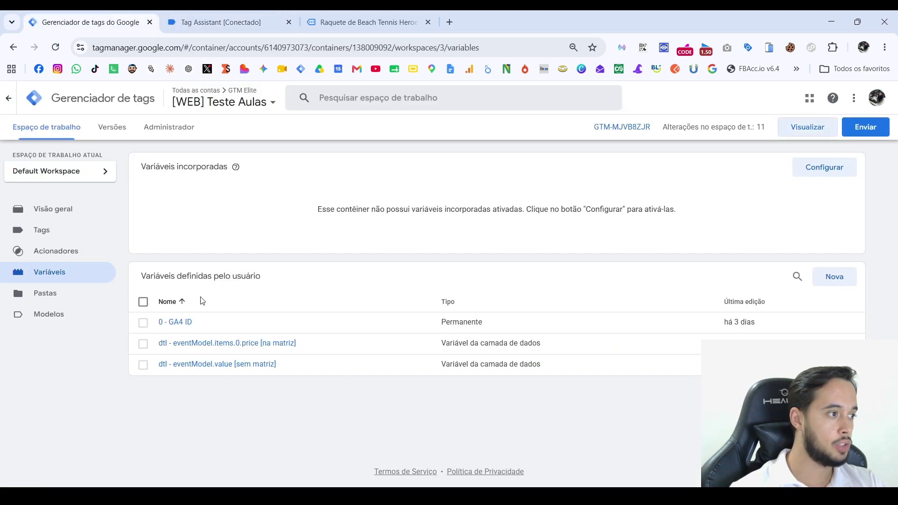
{"action": "left_click", "coordinate": [221, 343]}
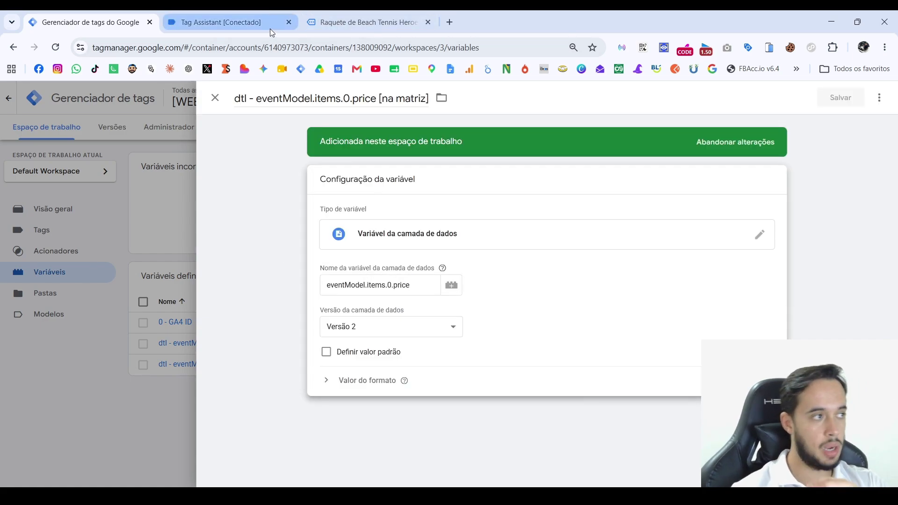
{"action": "left_click", "coordinate": [271, 23]}
{"action": "left_click_drag", "start_coordinate": [160, 227], "coordinate": [258, 227]}
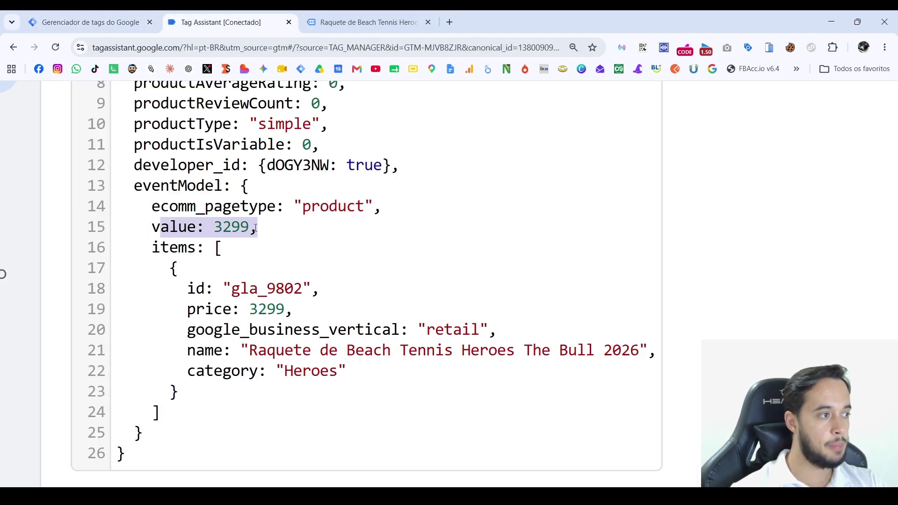
{"action": "left_click", "coordinate": [220, 227]}
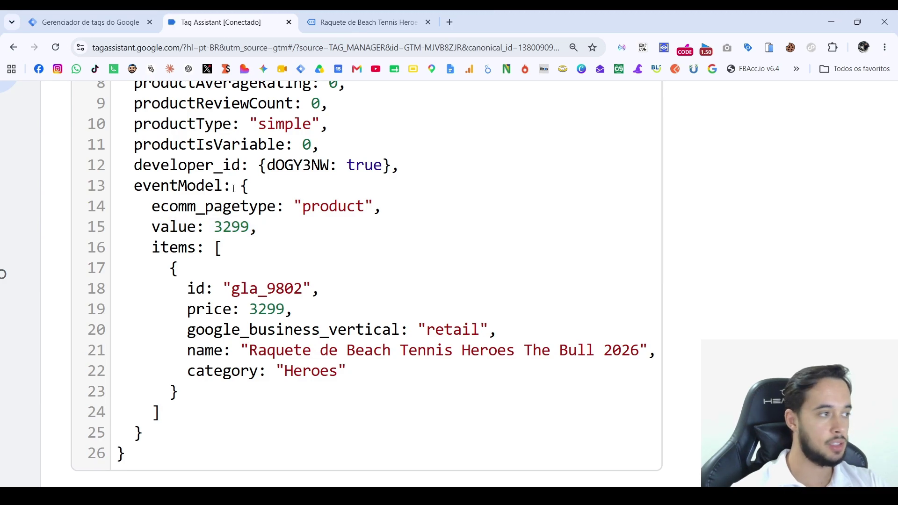
{"action": "double_click", "coordinate": [171, 186]}
{"action": "double_click", "coordinate": [168, 228]}
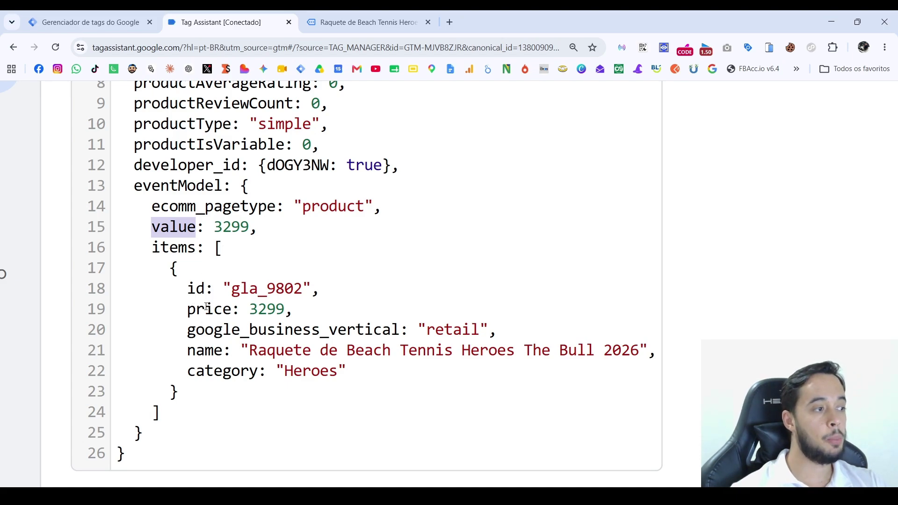
Trace the price key's path through eventModel and the items array in the data layer.
{"action": "double_click", "coordinate": [206, 308]}
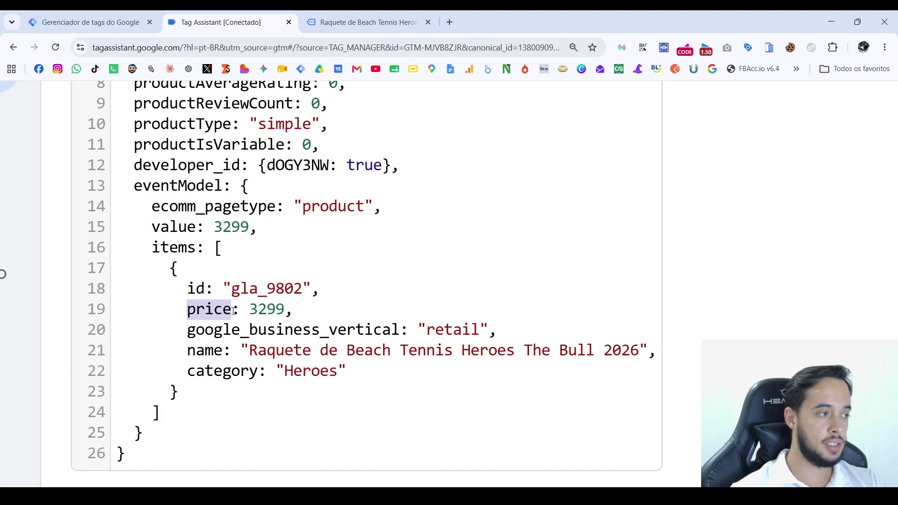
{"action": "double_click", "coordinate": [174, 249]}
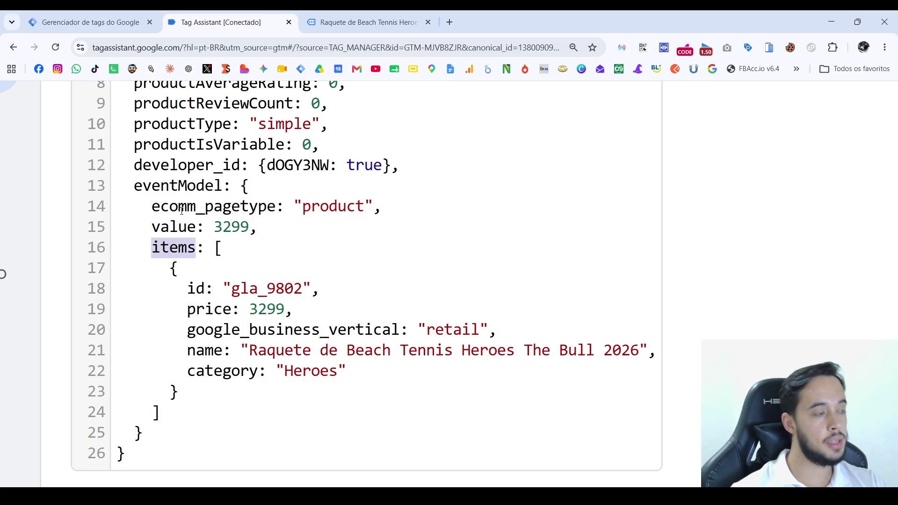
{"action": "double_click", "coordinate": [156, 186]}
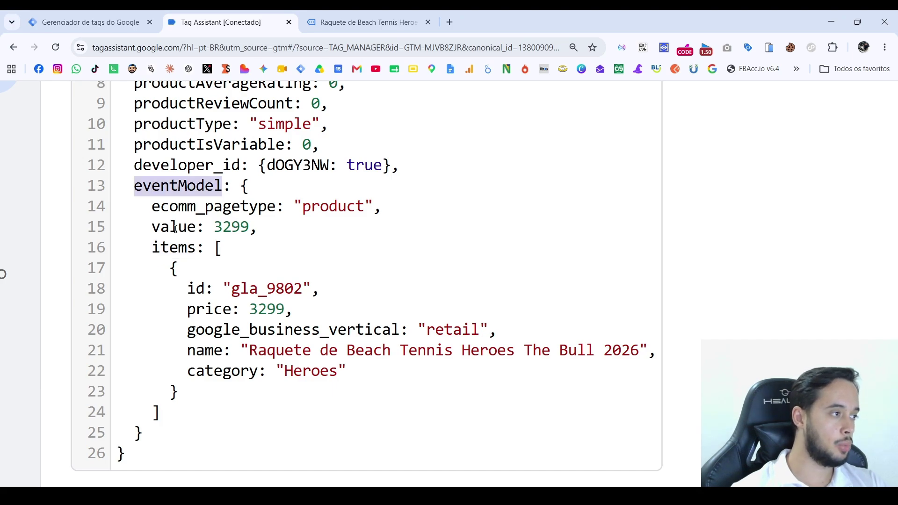
{"action": "double_click", "coordinate": [170, 248]}
Return to Google Tag Manager and inspect the data layer variable name configured in dtl - eventModel.items.0.price [na matriz].
{"action": "left_click", "coordinate": [119, 15]}
{"action": "left_click", "coordinate": [116, 292]}
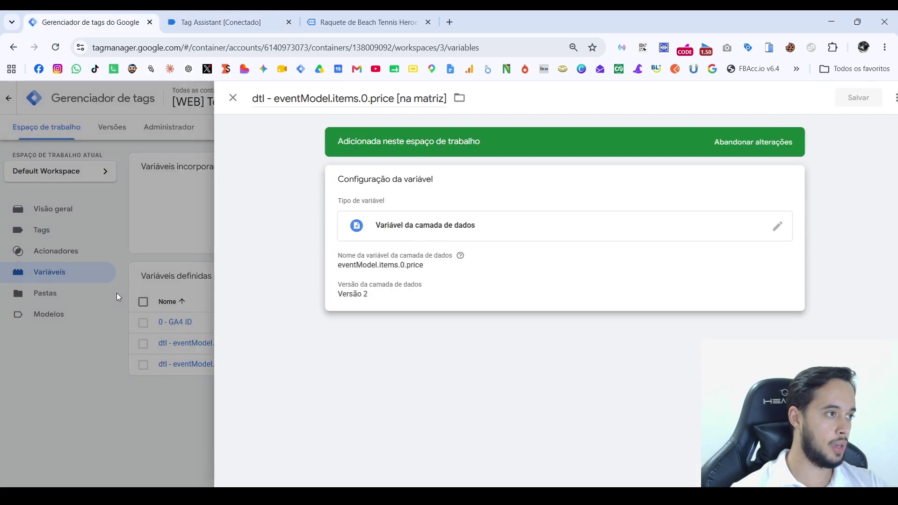
{"action": "left_click", "coordinate": [218, 344]}
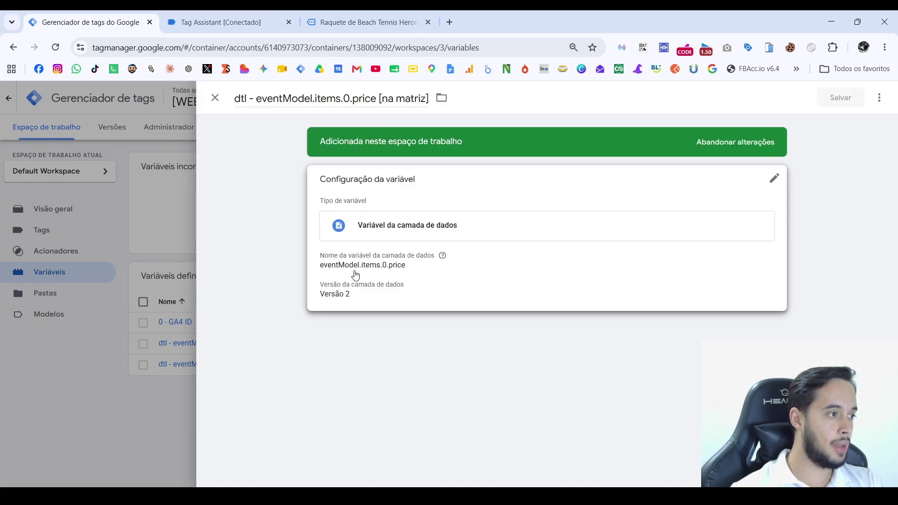
{"action": "scroll", "coordinate": [355, 274], "scroll_direction": "up", "scroll_amount": 5}
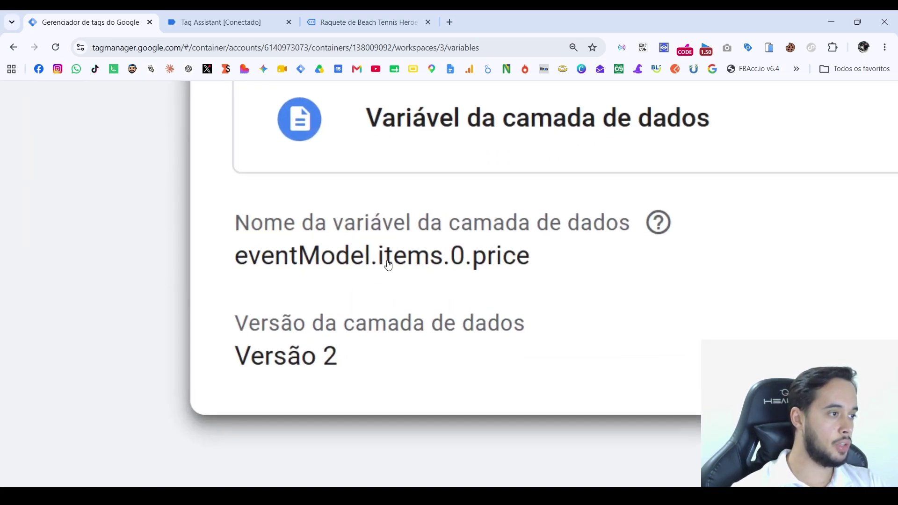
Compare the items array's opening brackets in Tag Assistant with the .0 segment of the variable's path in Google Tag Manager.
{"action": "left_click", "coordinate": [198, 14]}
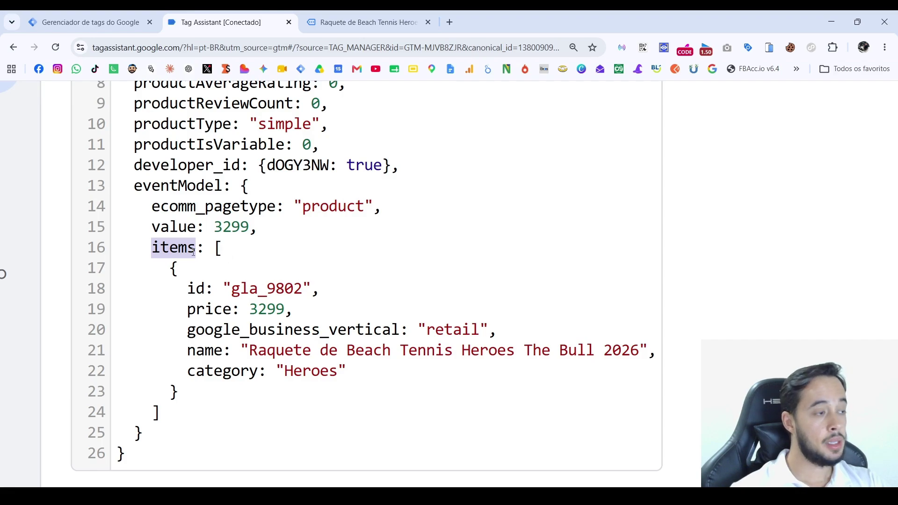
{"action": "left_click_drag", "start_coordinate": [215, 248], "coordinate": [206, 344]}
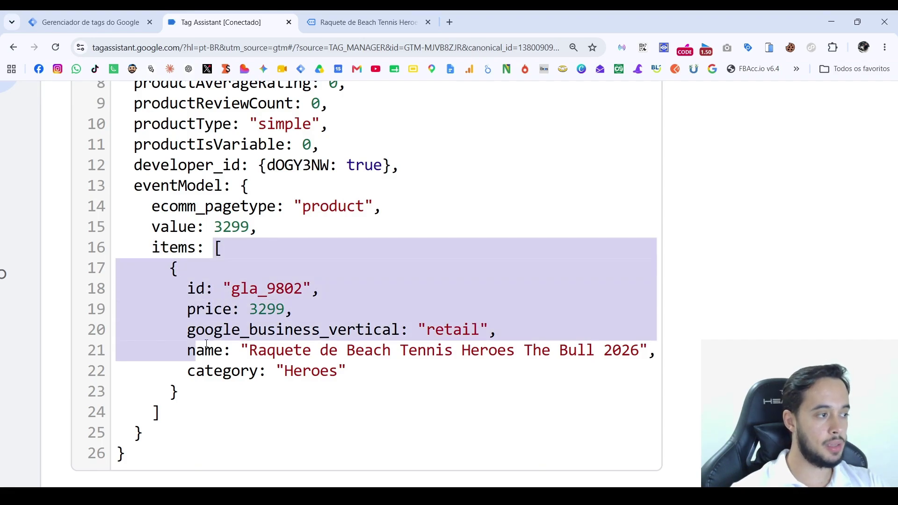
{"action": "left_click", "coordinate": [206, 332]}
{"action": "left_click", "coordinate": [123, 20]}
{"action": "left_click", "coordinate": [436, 259]}
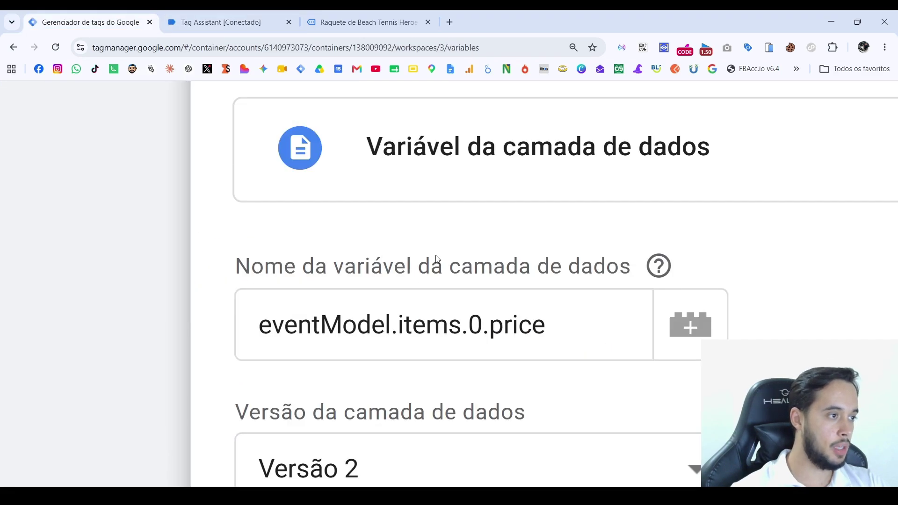
{"action": "left_click", "coordinate": [456, 328]}
{"action": "key", "text": "shift+Right"}
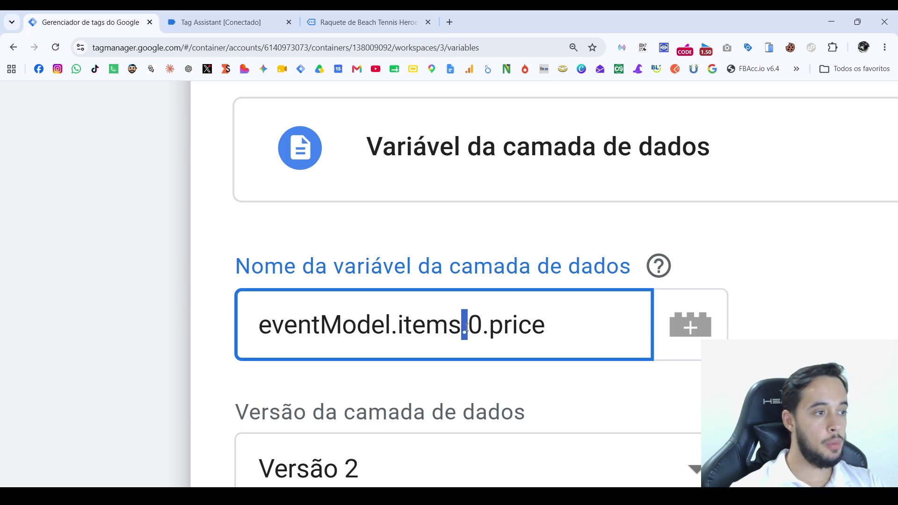
{"action": "left_click", "coordinate": [265, 21]}
{"action": "left_click_drag", "start_coordinate": [216, 248], "coordinate": [229, 265]}
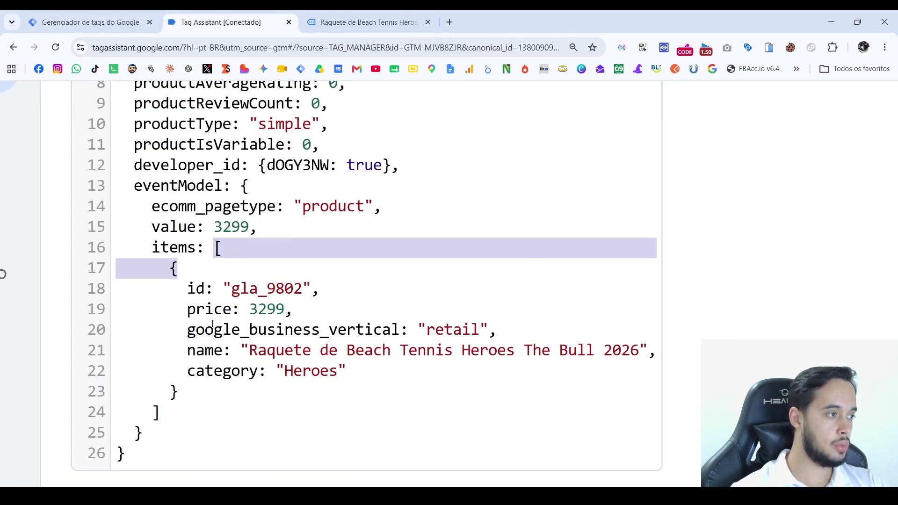
{"action": "left_click", "coordinate": [117, 22]}
{"action": "left_click", "coordinate": [236, 20]}
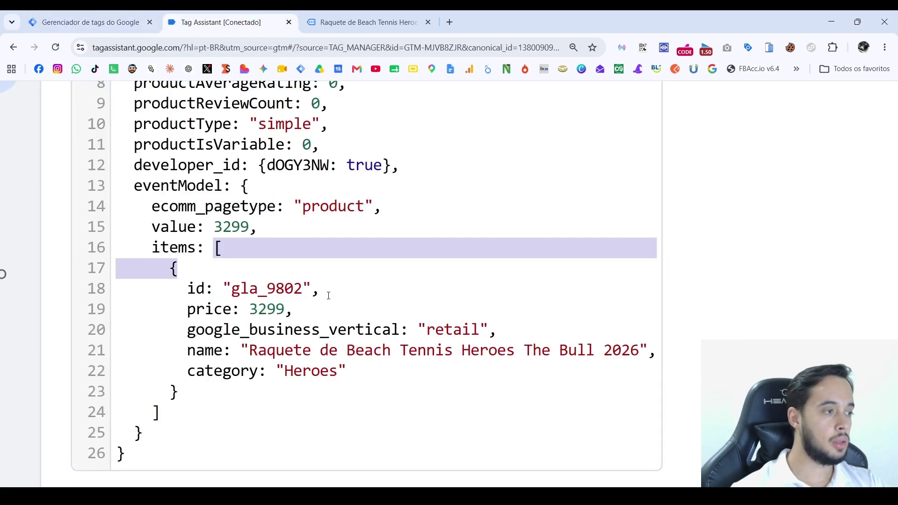
Examine the pagePostType2 key and the hyphen in its single-product value in event 10's data layer.
{"action": "scroll", "coordinate": [354, 321], "scroll_direction": "down", "scroll_amount": 5}
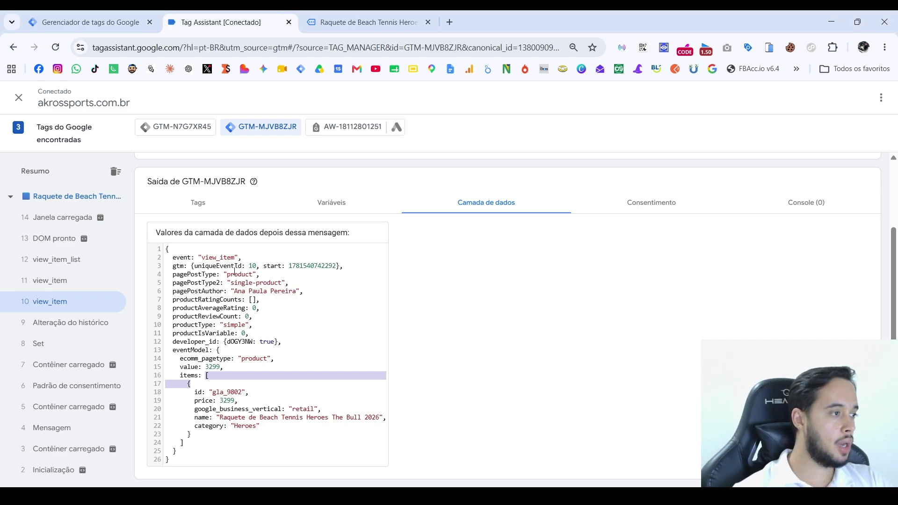
{"action": "scroll", "coordinate": [233, 275], "scroll_direction": "up", "scroll_amount": 5}
{"action": "scroll", "coordinate": [234, 278], "scroll_direction": "left", "scroll_amount": 2}
{"action": "left_click_drag", "start_coordinate": [142, 307], "coordinate": [182, 307]}
{"action": "left_click", "coordinate": [208, 309]}
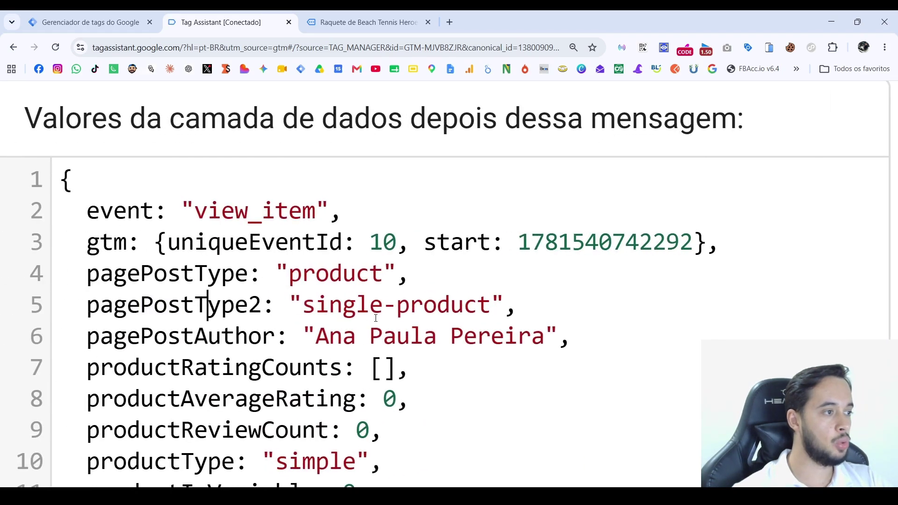
{"action": "scroll", "coordinate": [375, 318], "scroll_direction": "up", "scroll_amount": 1}
{"action": "left_click_drag", "start_coordinate": [299, 307], "coordinate": [486, 307]}
{"action": "left_click", "coordinate": [400, 306]}
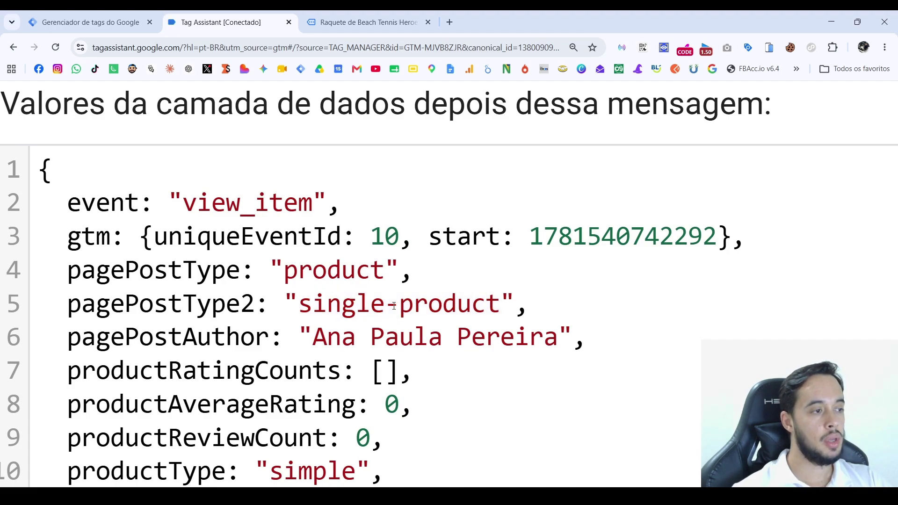
{"action": "left_click_drag", "start_coordinate": [400, 306], "coordinate": [391, 307]}
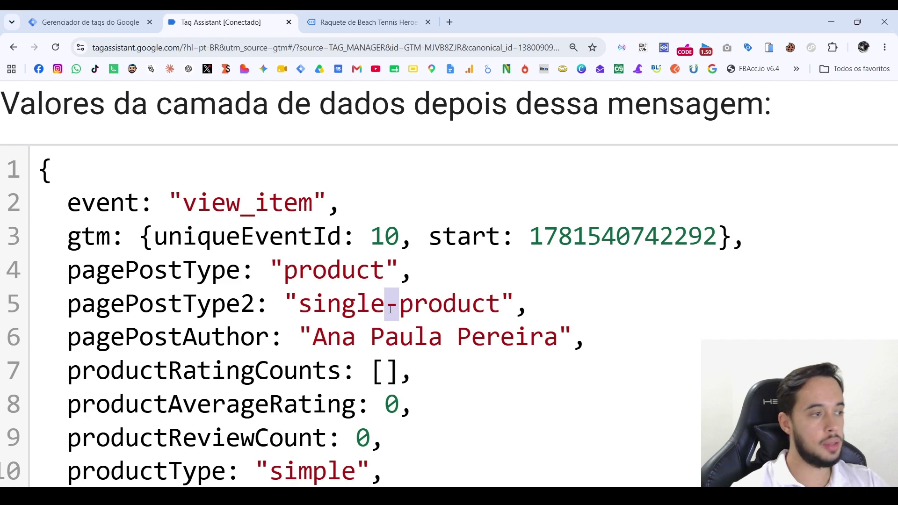
{"action": "left_click_drag", "start_coordinate": [302, 306], "coordinate": [500, 305]}
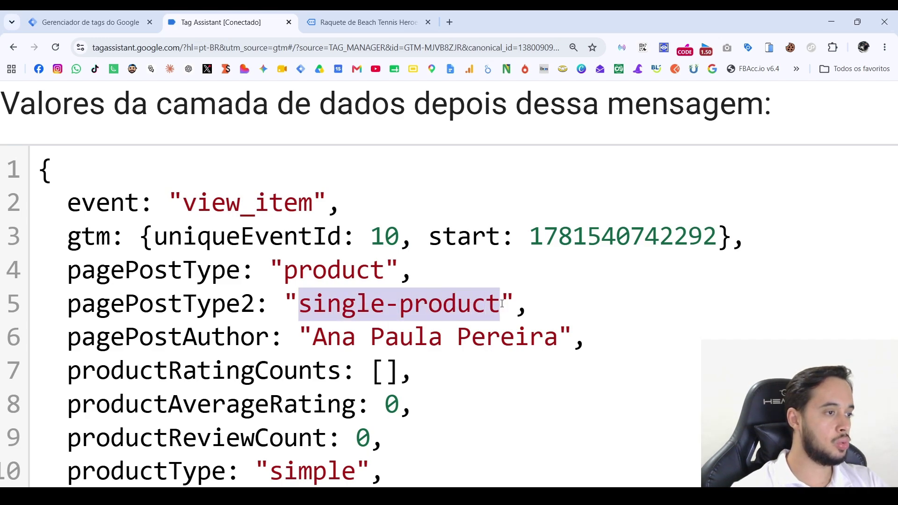
{"action": "left_click", "coordinate": [424, 302]}
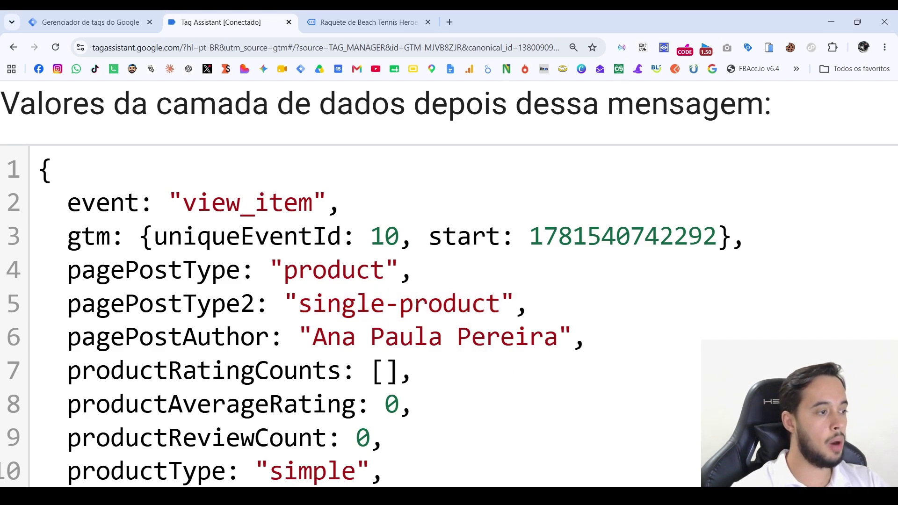
{"action": "scroll", "coordinate": [425, 304], "scroll_direction": "down", "scroll_amount": 5}
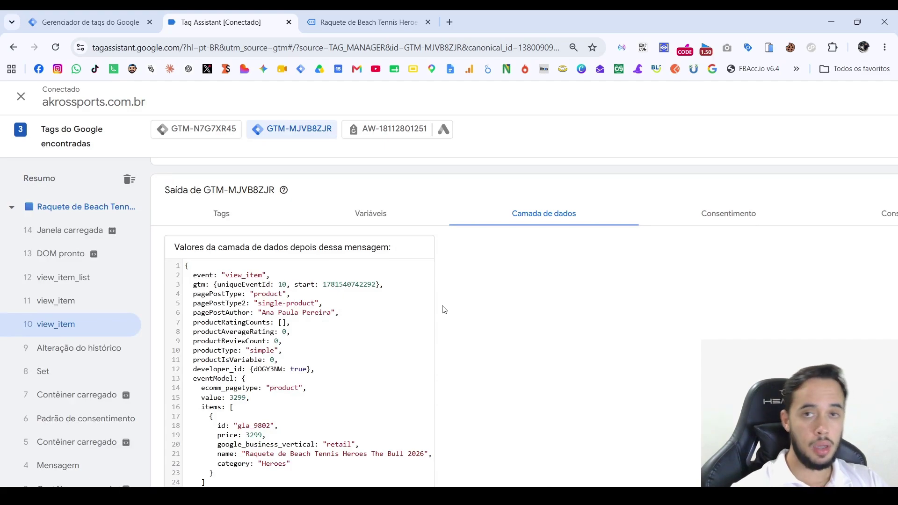